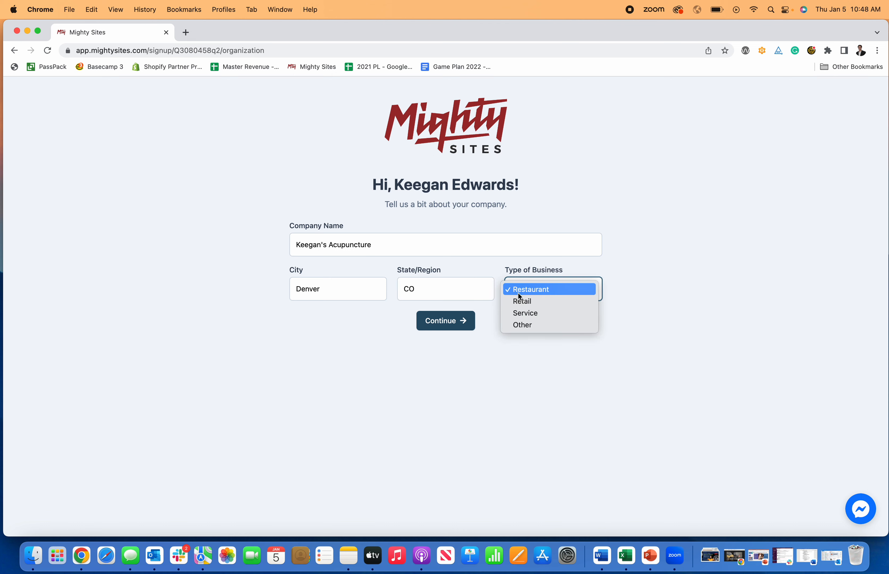
# Choose Service as the Type of Business and submit the company details
pyautogui.click(520, 317)
pyautogui.click(523, 289)
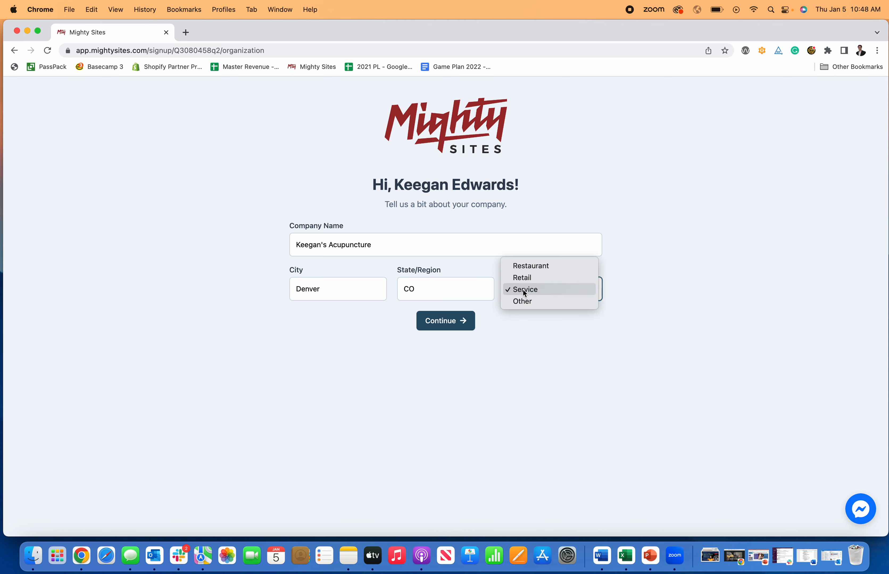
pyautogui.click(527, 294)
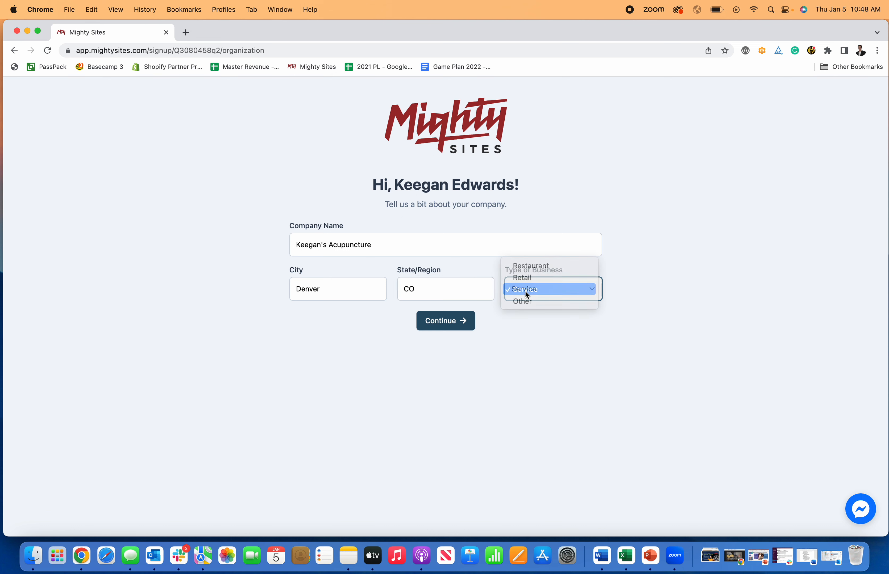
pyautogui.click(453, 321)
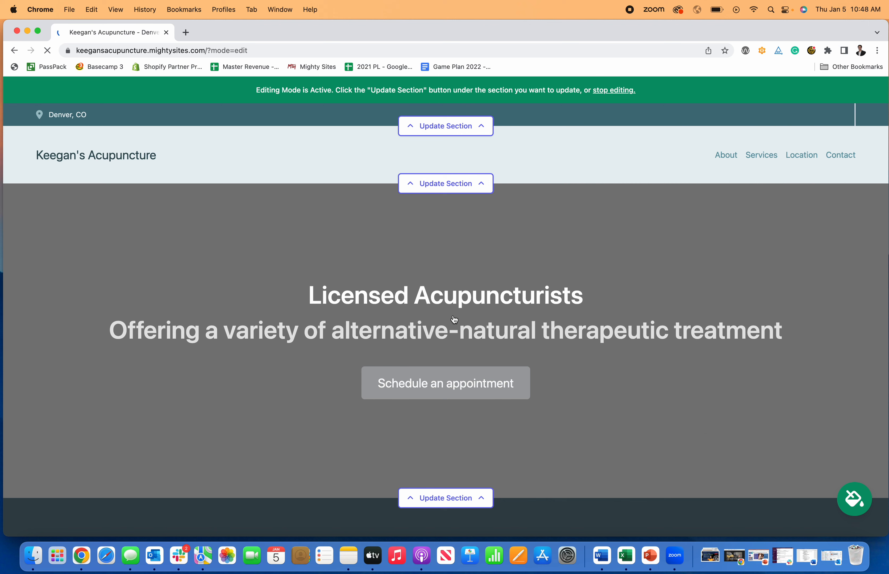
# Scroll through the generated acupuncture site, then open the top location bar's Update Section editor
pyautogui.scroll(-12, 454, 319)
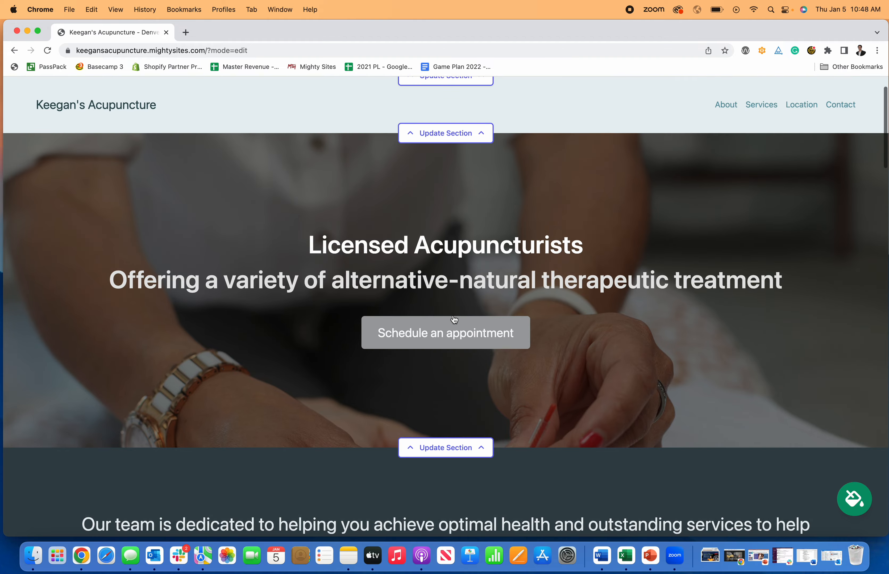
pyautogui.scroll(-15, 453, 319)
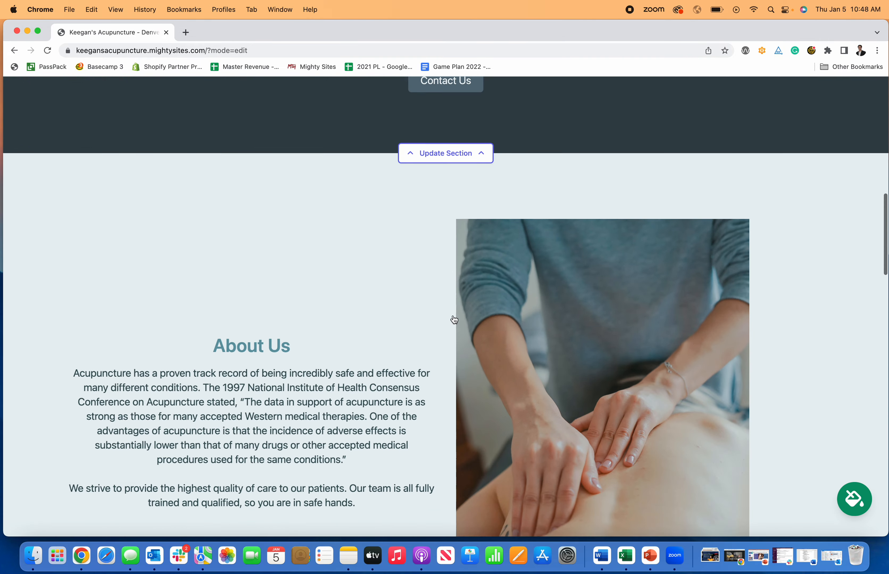
pyautogui.scroll(-15, 454, 320)
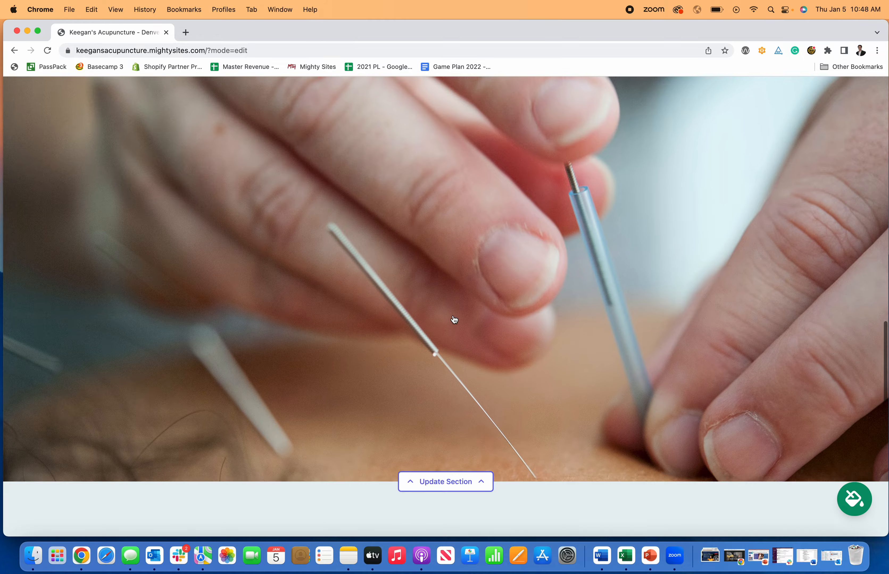
pyautogui.scroll(7, 453, 319)
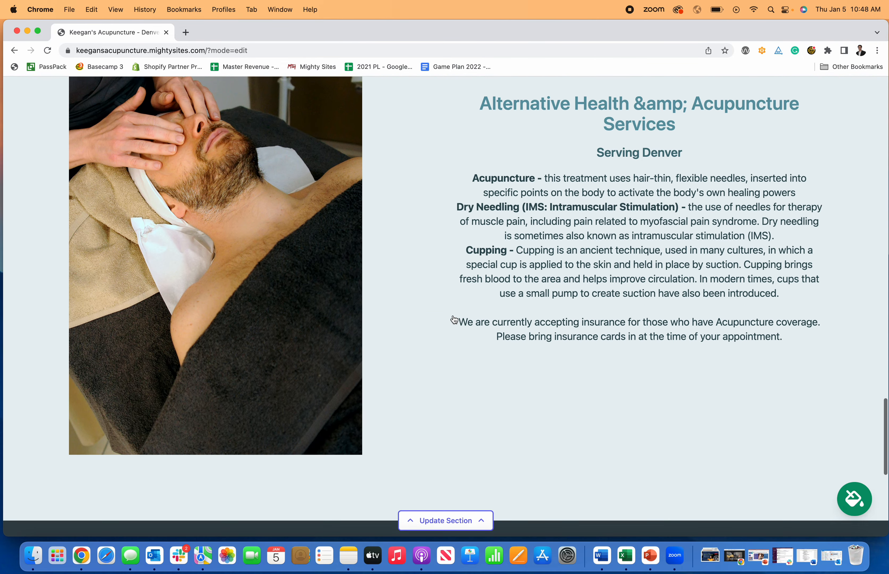
pyautogui.scroll(-4, 453, 319)
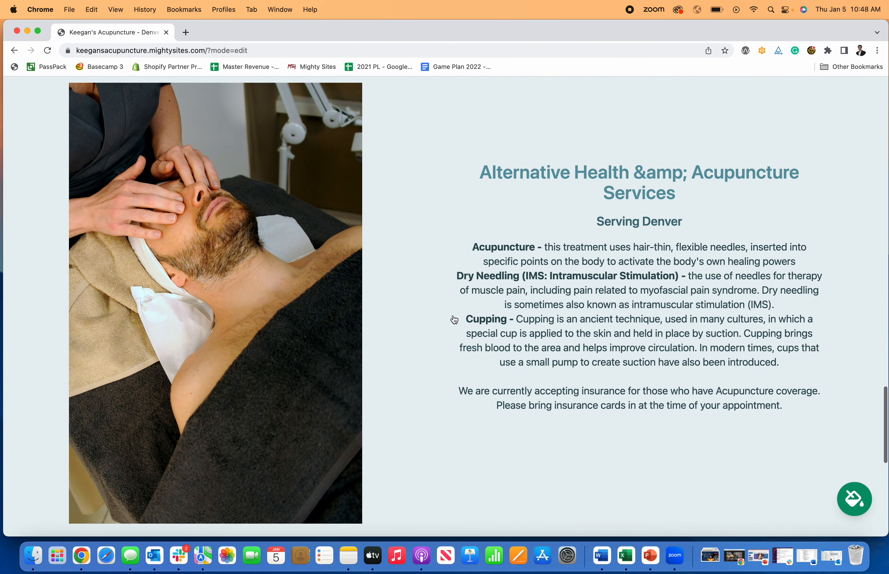
pyautogui.scroll(4, 454, 319)
pyautogui.scroll(-4, 453, 320)
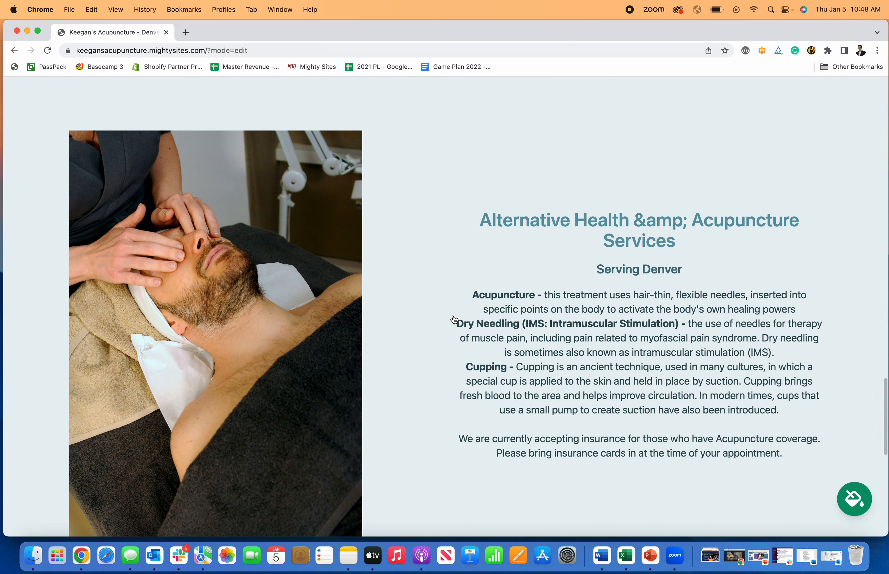
pyautogui.scroll(-12, 454, 319)
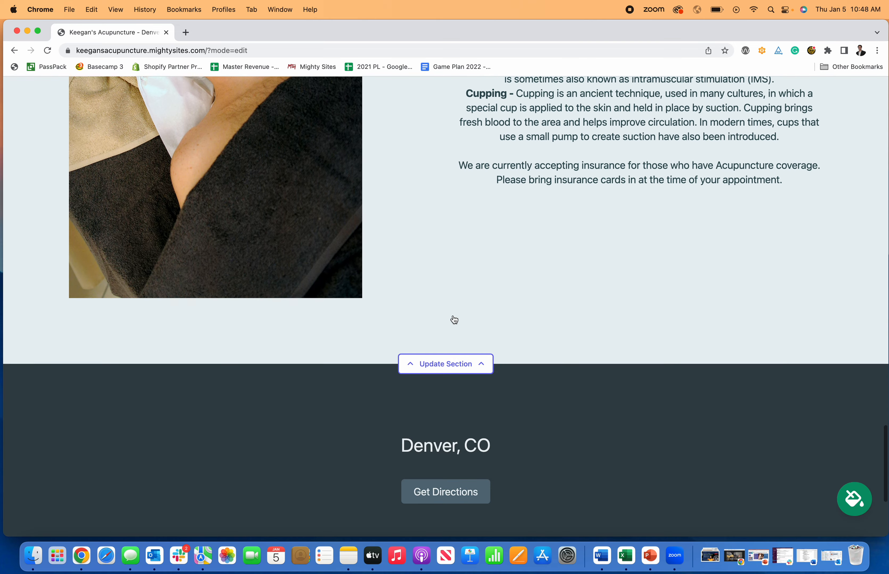
pyautogui.scroll(14, 453, 320)
pyautogui.scroll(20, 454, 320)
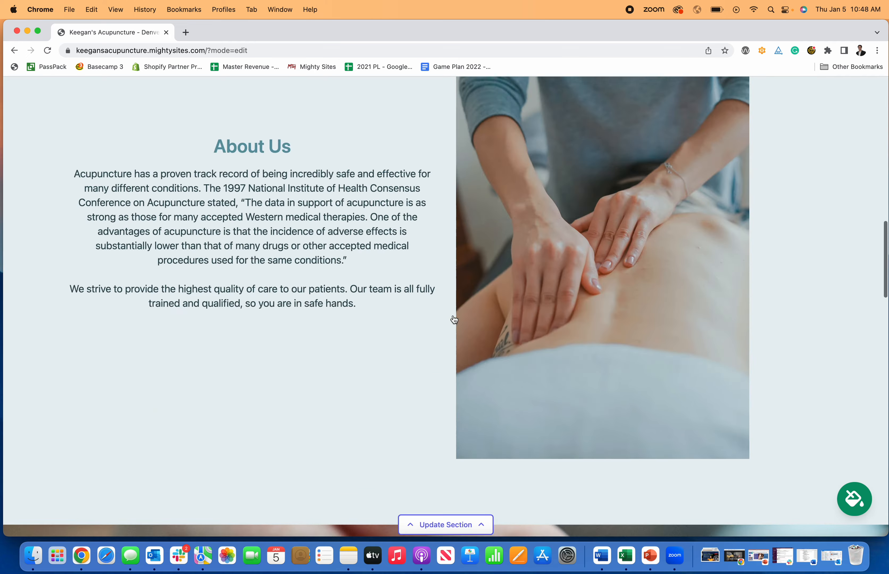
pyautogui.scroll(-3, 509, 385)
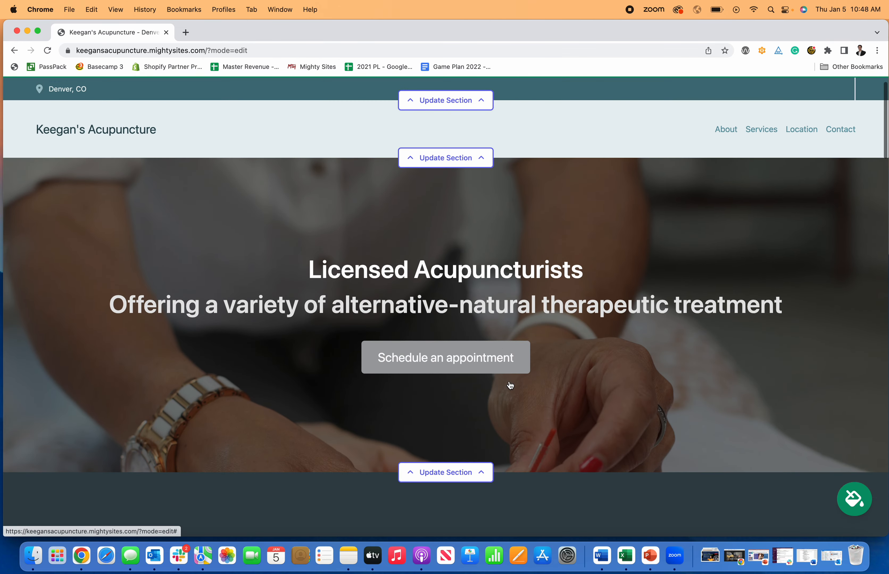
pyautogui.scroll(3, 510, 385)
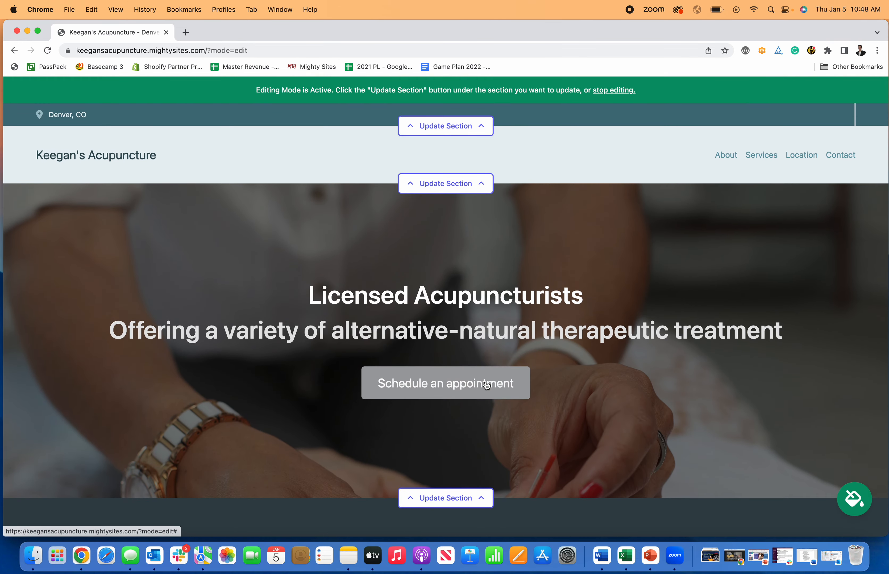
pyautogui.click(480, 134)
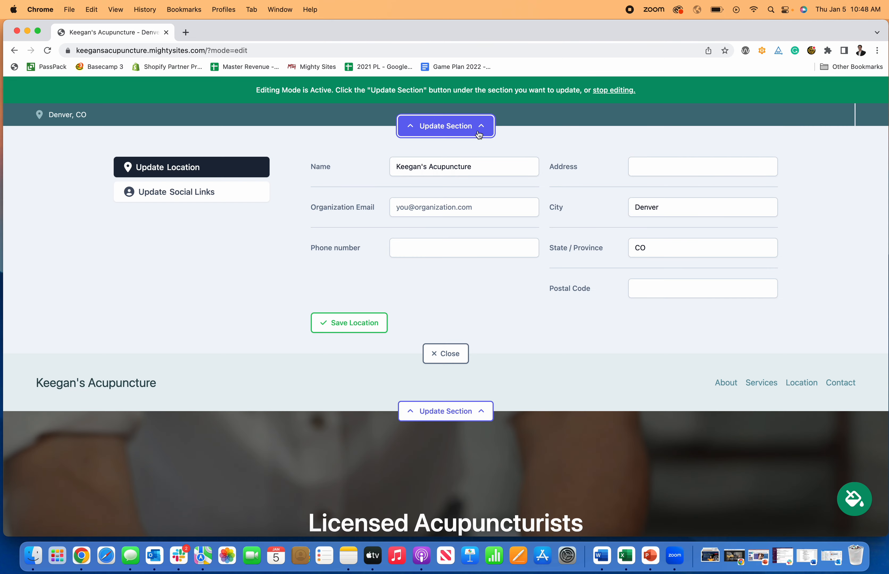
# Enter the organization e-mail, show it on the site, add the phone number, and save
pyautogui.click(438, 208)
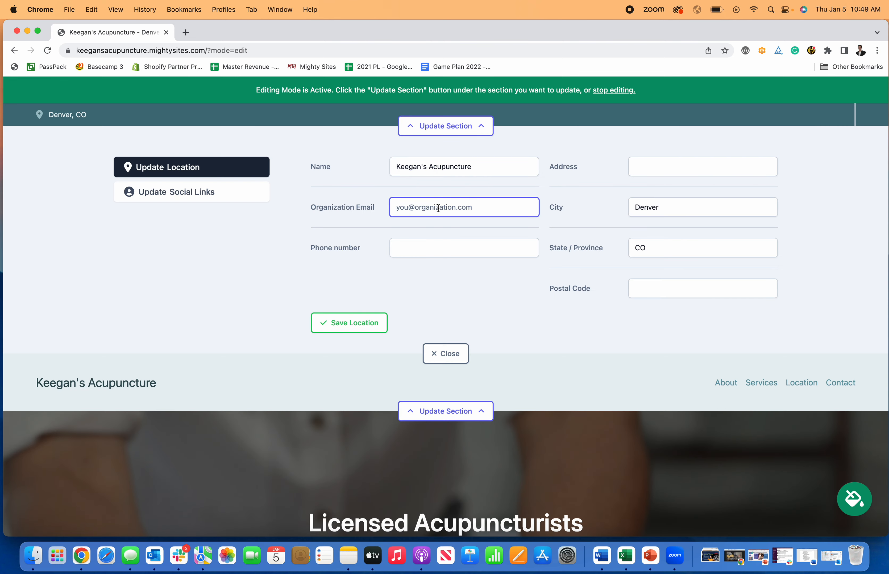
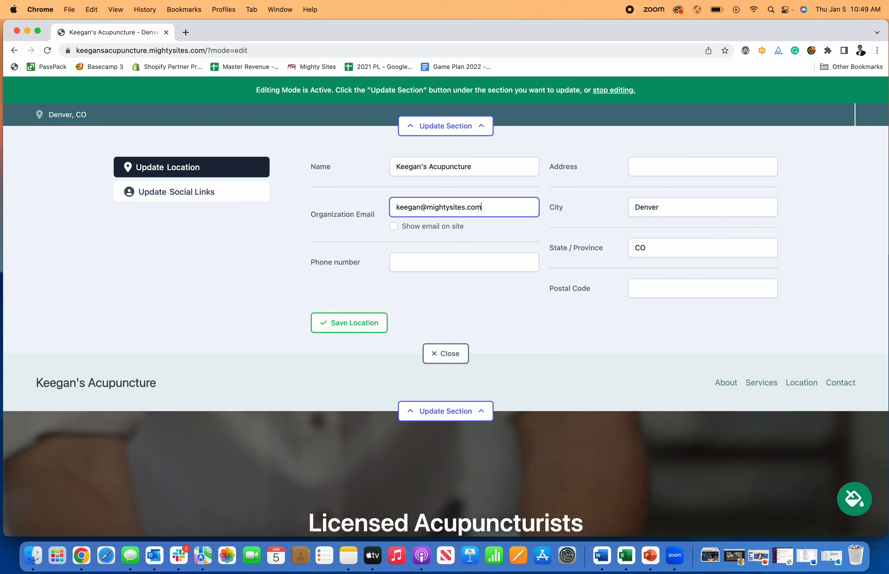
pyautogui.click(393, 227)
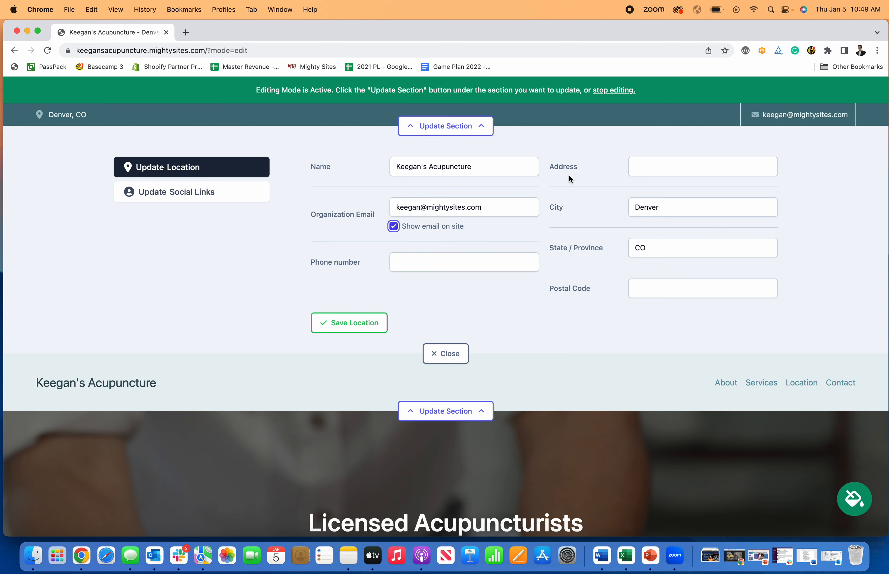
pyautogui.click(413, 260)
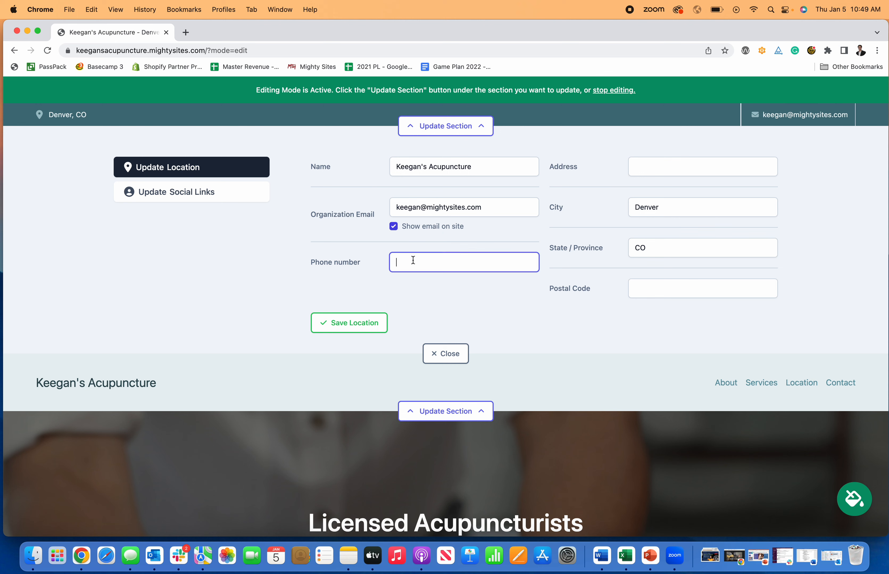
pyautogui.write('777-777-7')
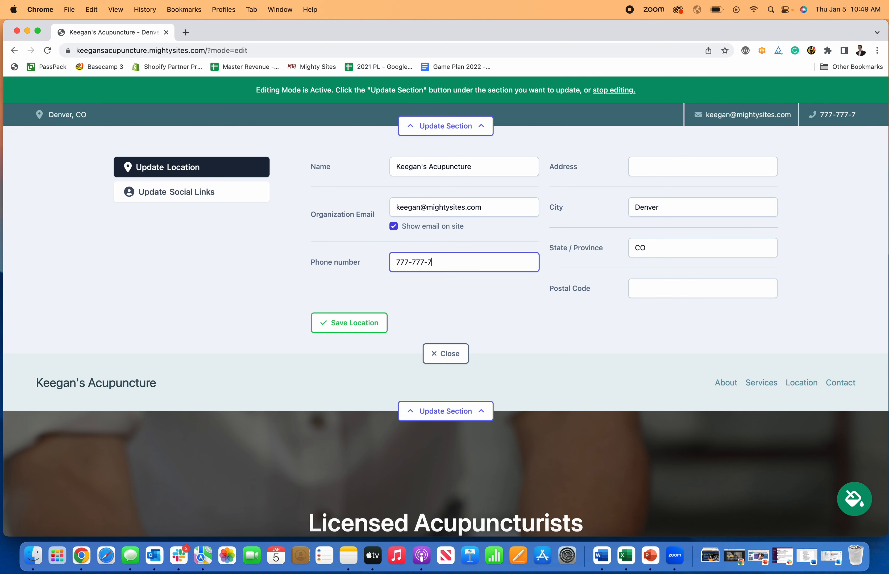
pyautogui.write('777')
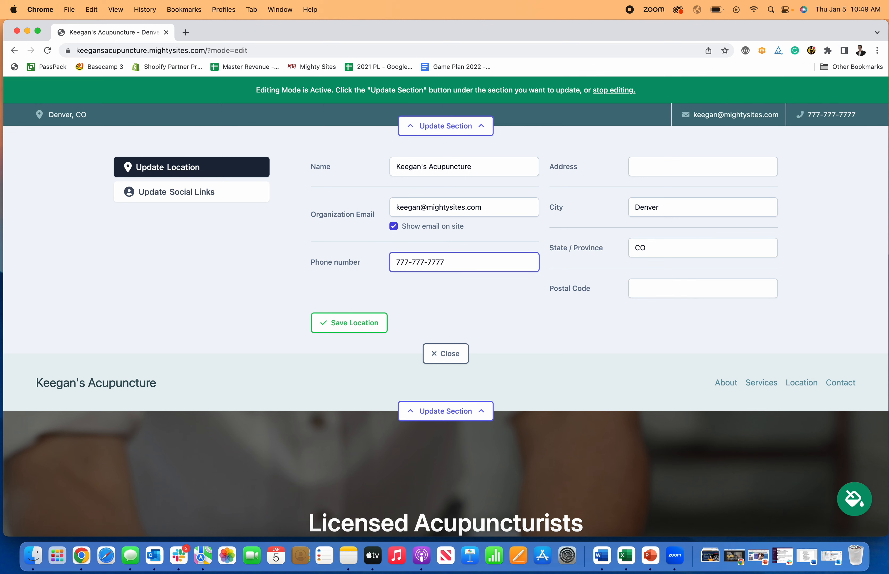
pyautogui.click(446, 298)
pyautogui.click(376, 324)
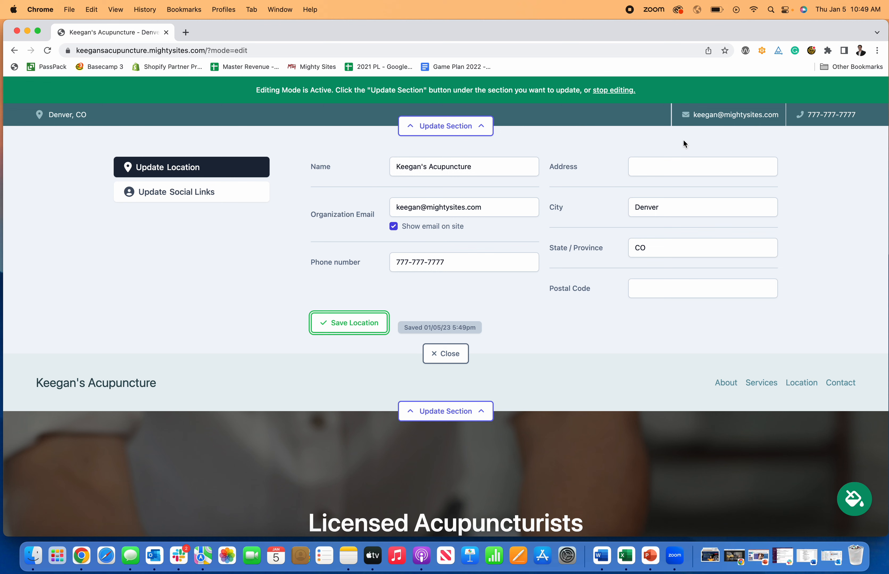
# Add the street address and postal code, save the location, and check the map link
pyautogui.click(667, 164)
pyautogui.write('123')
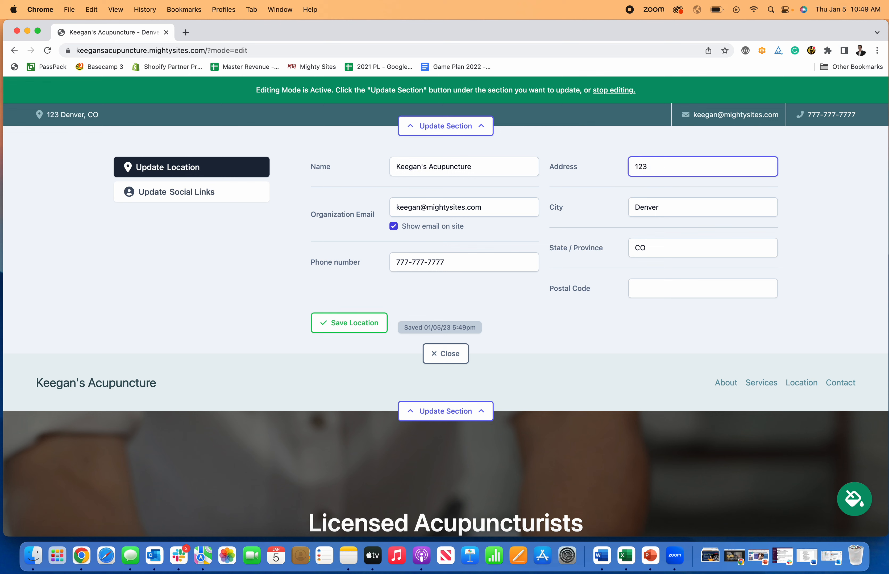
pyautogui.write(' Test Street')
pyautogui.press('Tab')
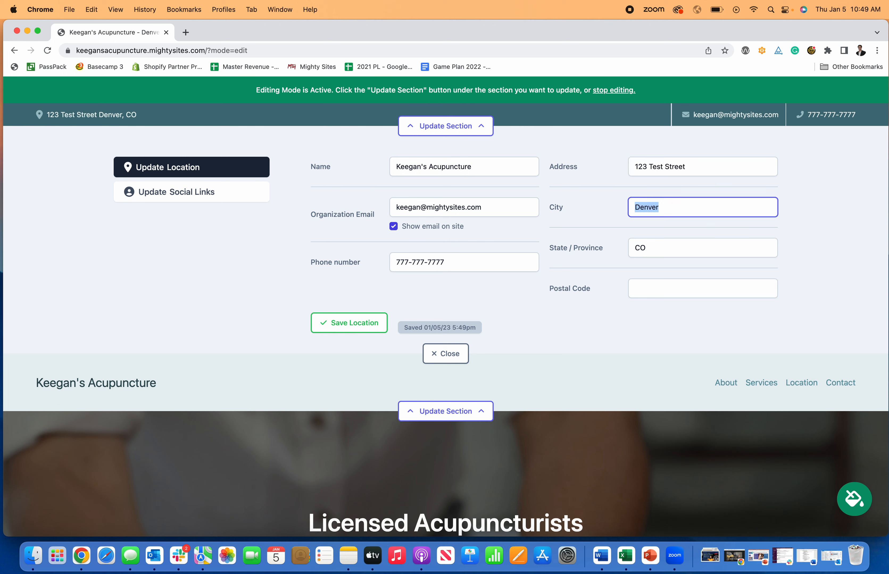
pyautogui.press('Tab')
pyautogui.press('Tab')
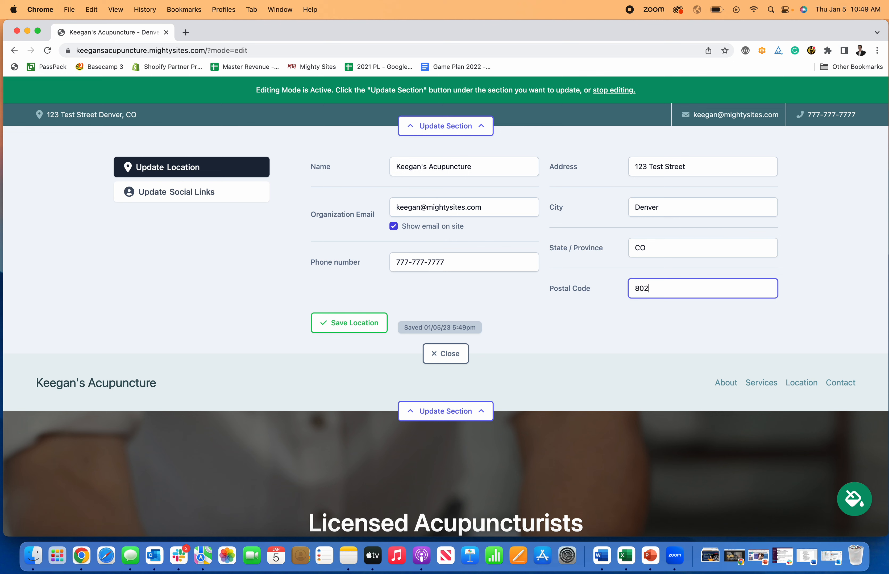
pyautogui.click(377, 327)
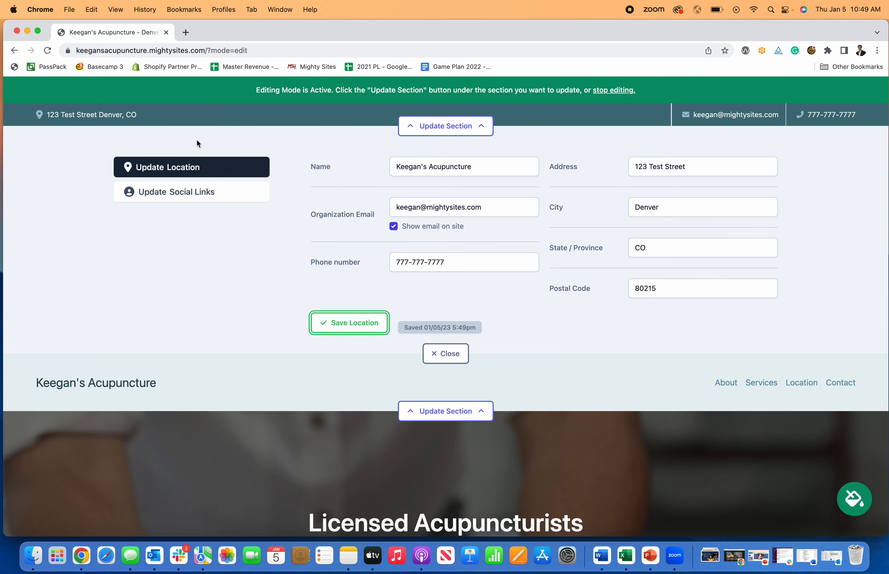
pyautogui.click(117, 119)
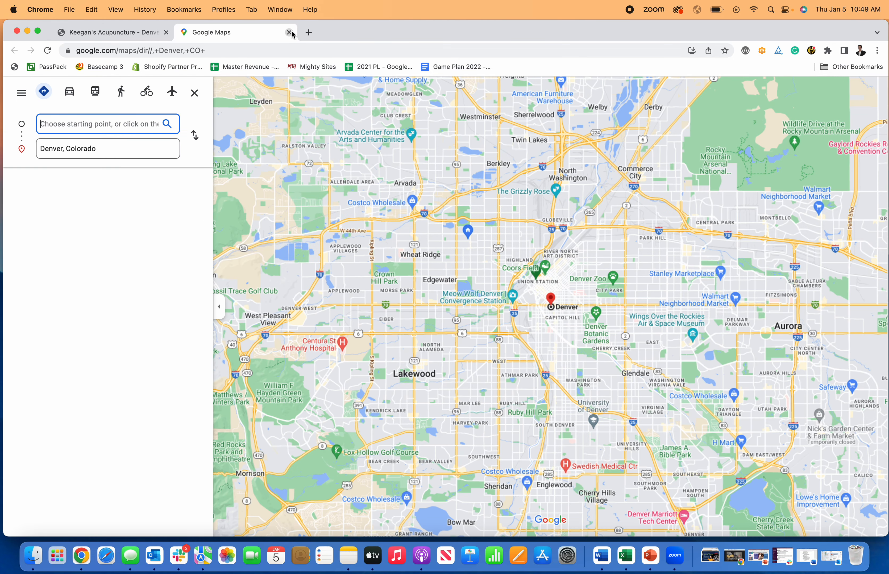
pyautogui.click(292, 33)
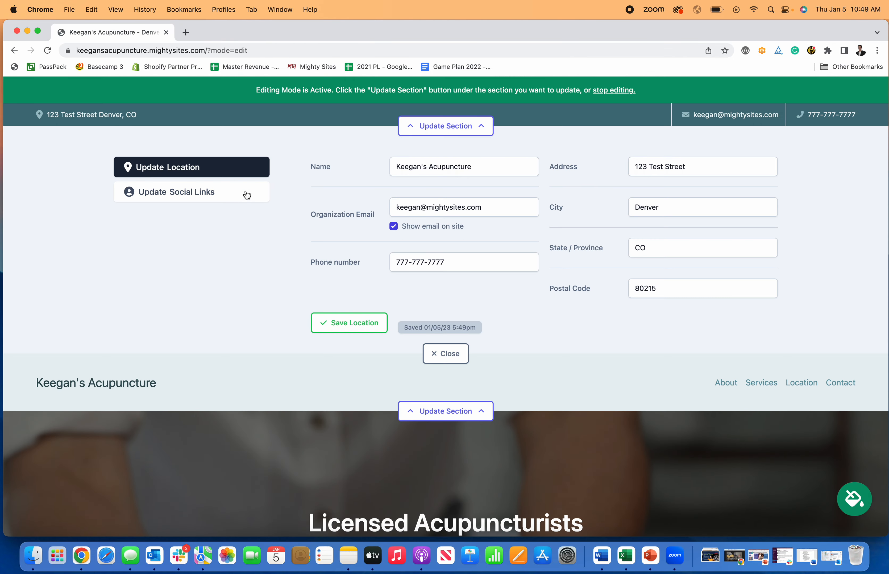
pyautogui.click(239, 198)
# Save facebook.com and instagram.com/mightysites as the site's social links, then close the editor
pyautogui.click(582, 205)
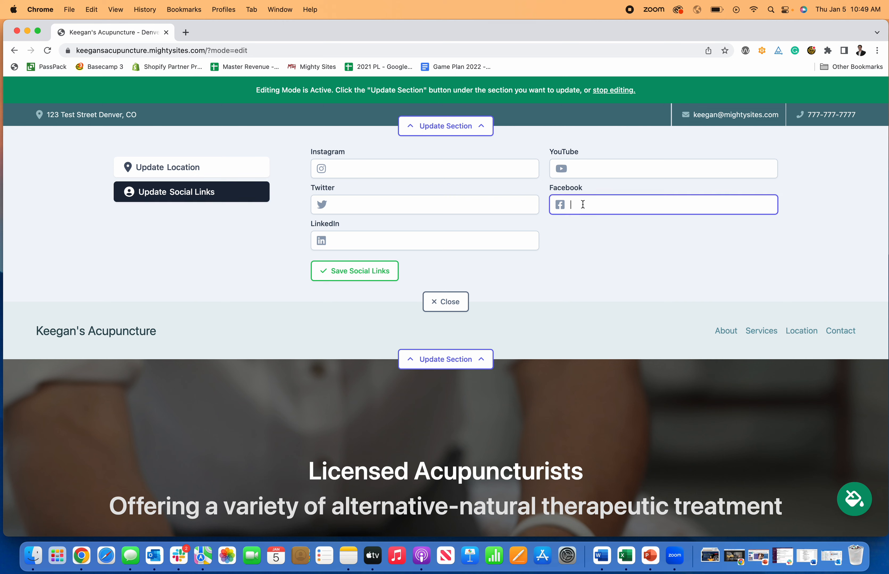
pyautogui.write('facebook.com/mightysites')
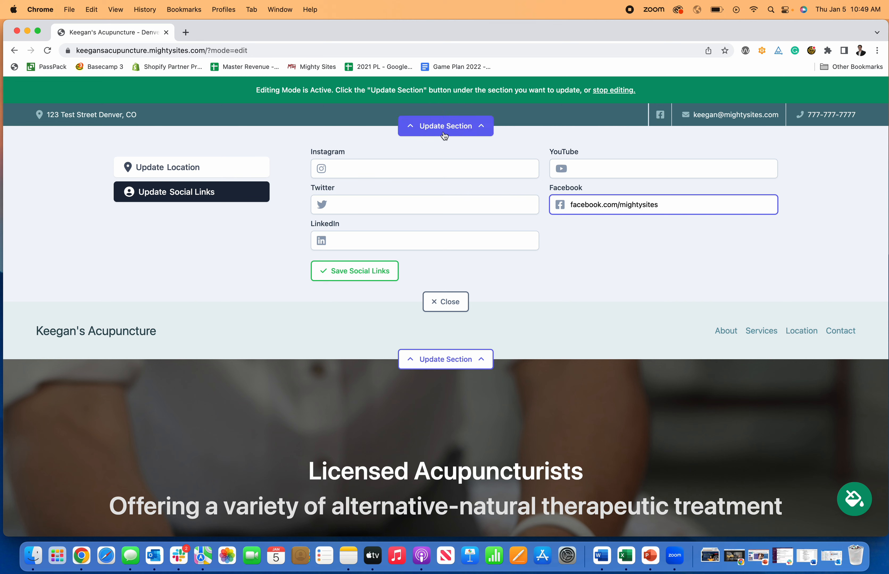
pyautogui.click(440, 175)
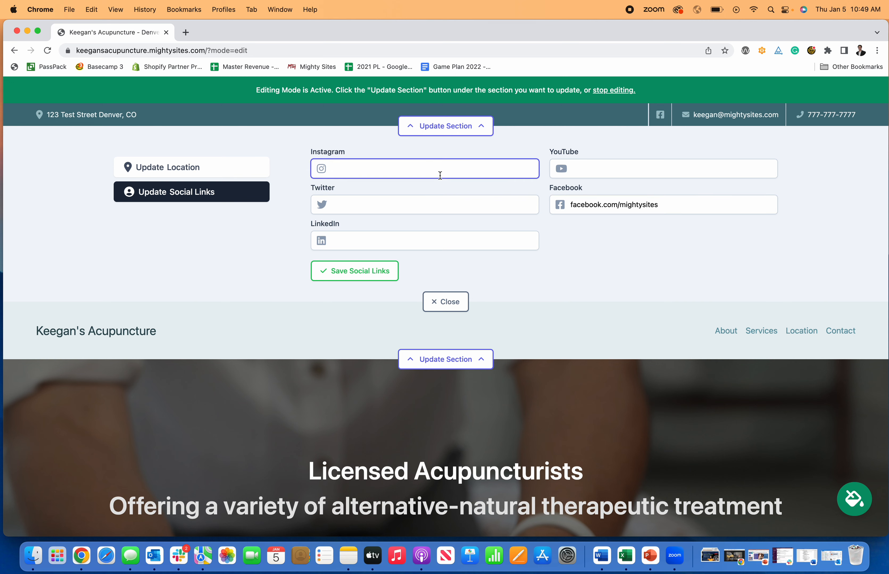
pyautogui.write('instagram.com/mightysites')
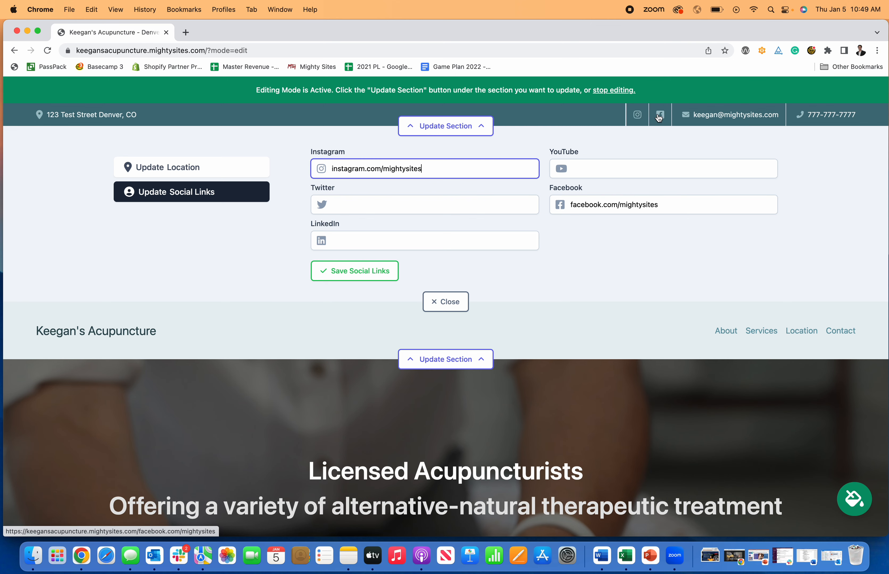
pyautogui.click(355, 271)
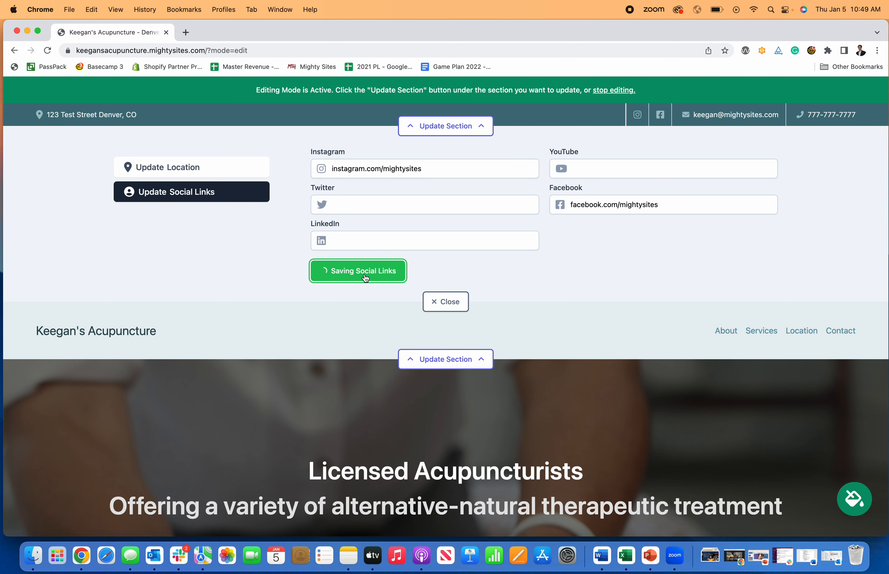
pyautogui.click(445, 308)
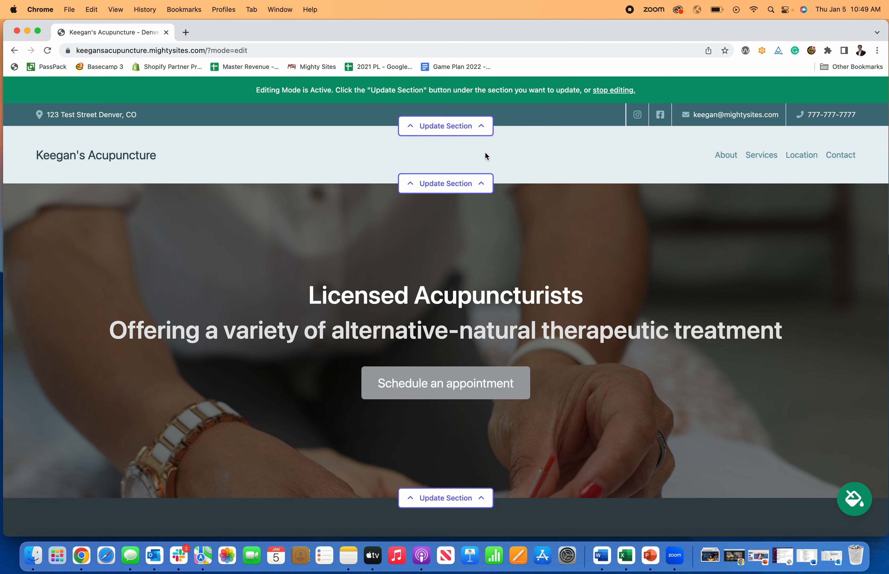
pyautogui.scroll(-6, 698, 157)
pyautogui.scroll(6, 697, 158)
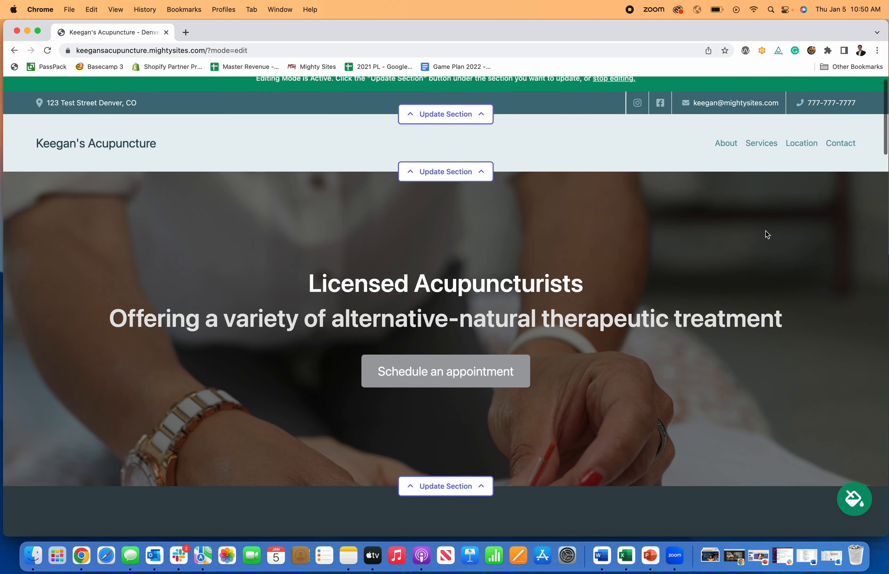
pyautogui.scroll(1, 785, 256)
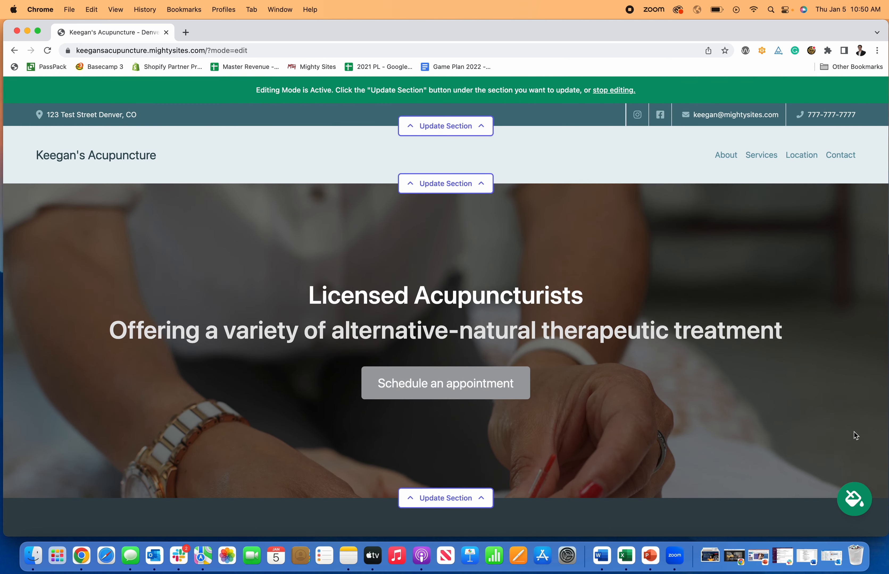
# Preview the red-pink, orange, navy-green, peach, navy and mint-teal colour themes
pyautogui.click(855, 499)
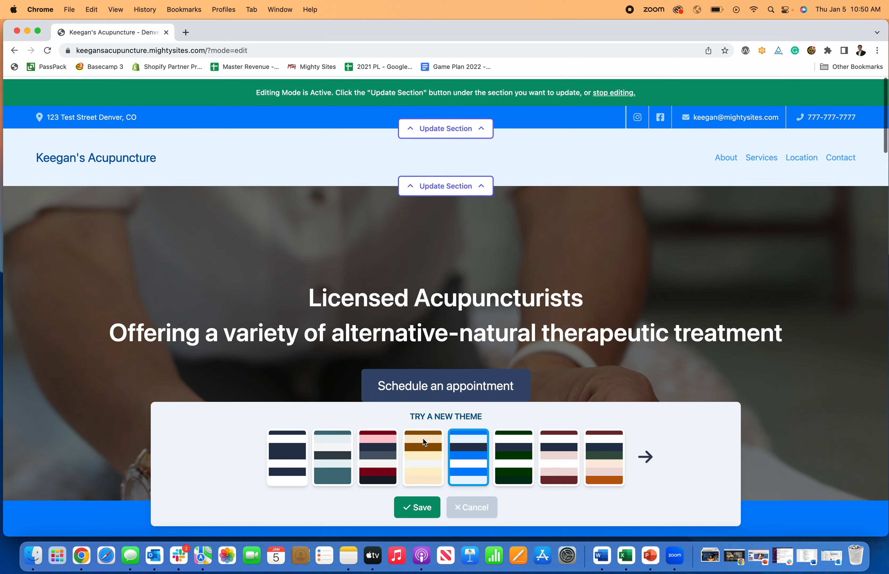
pyautogui.click(377, 458)
pyautogui.click(431, 462)
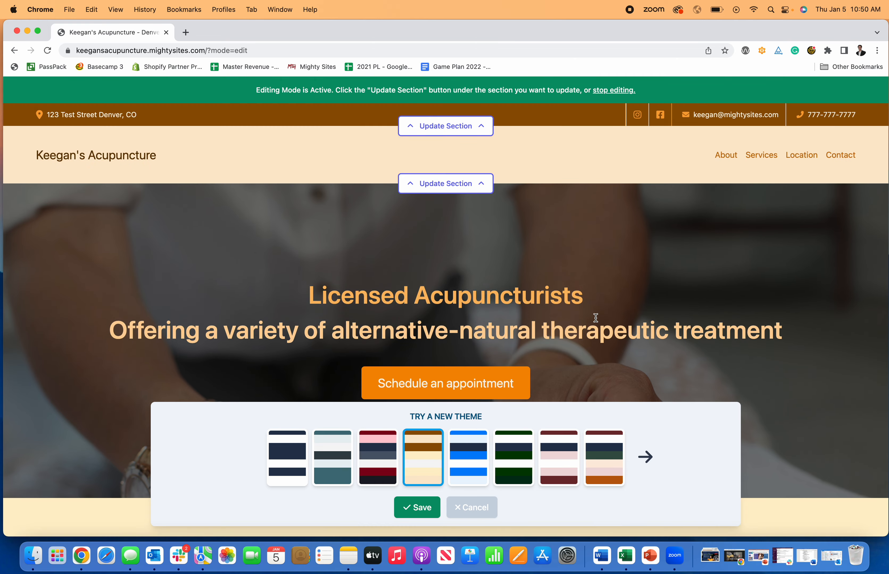
pyautogui.click(615, 456)
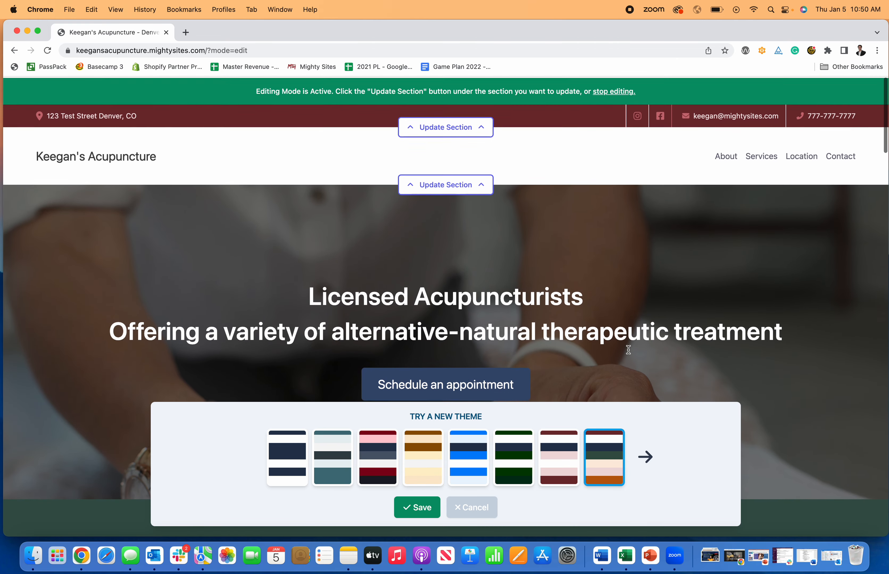
pyautogui.click(645, 456)
pyautogui.click(396, 452)
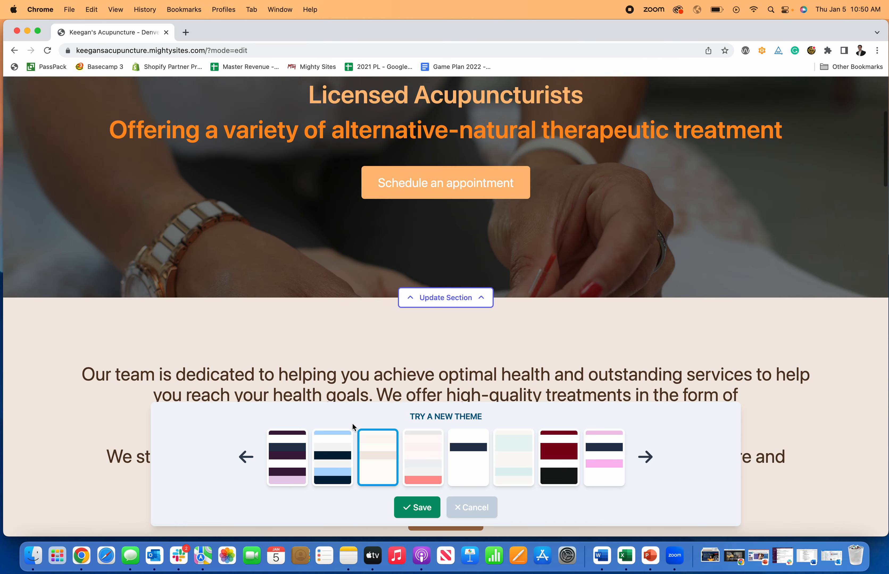
pyautogui.click(336, 448)
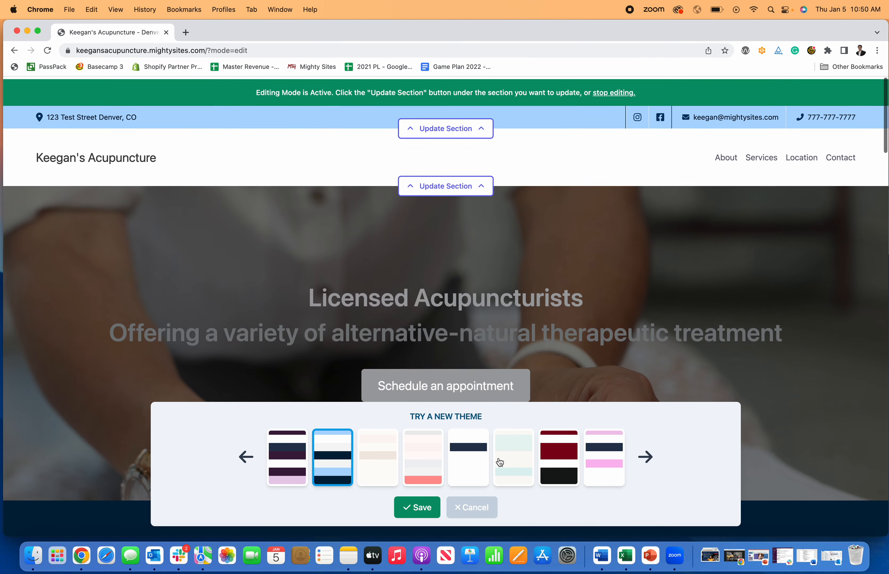
pyautogui.click(515, 462)
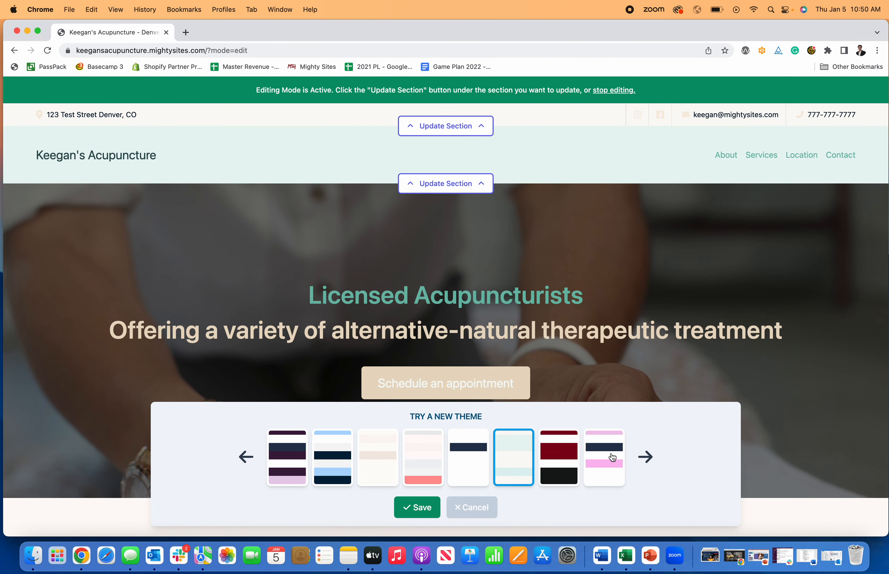
# Preview more themes and save the dark taupe and muted rose theme
pyautogui.click(612, 457)
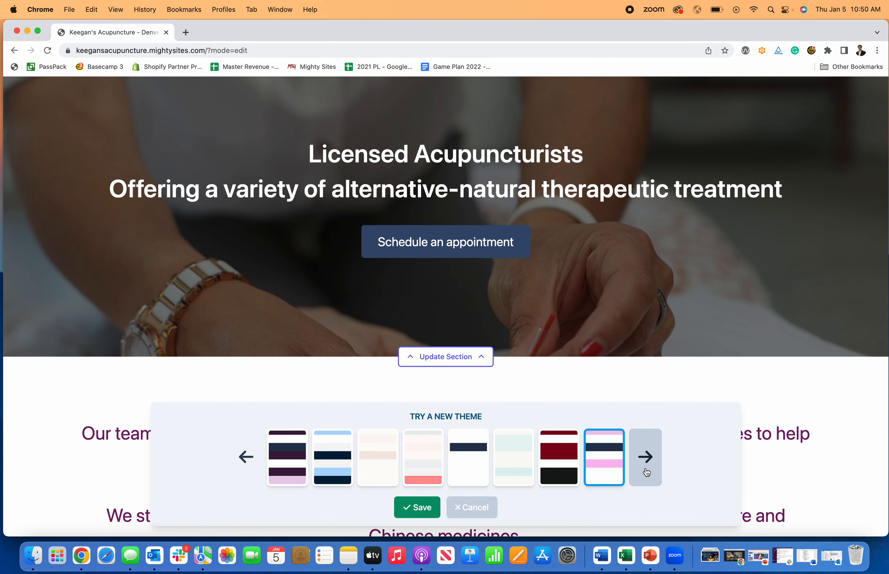
pyautogui.click(647, 473)
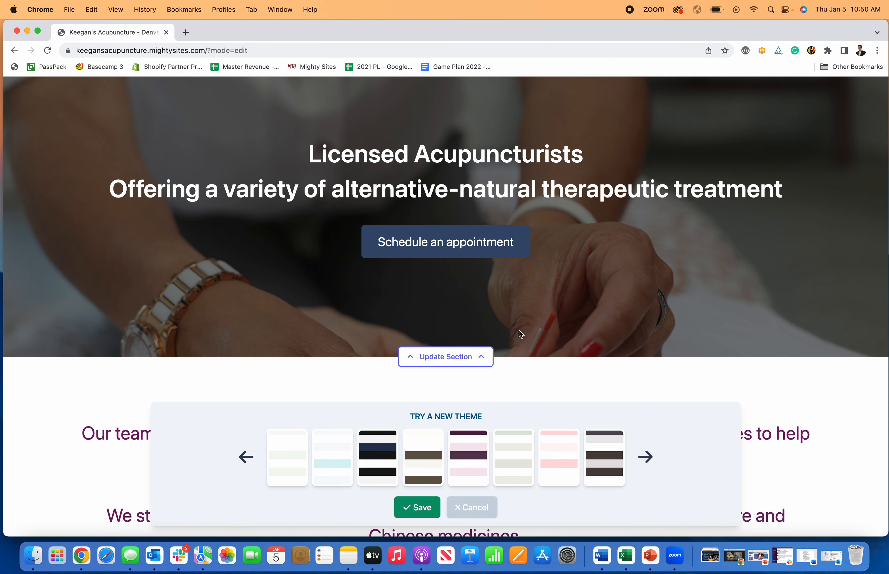
pyautogui.click(338, 458)
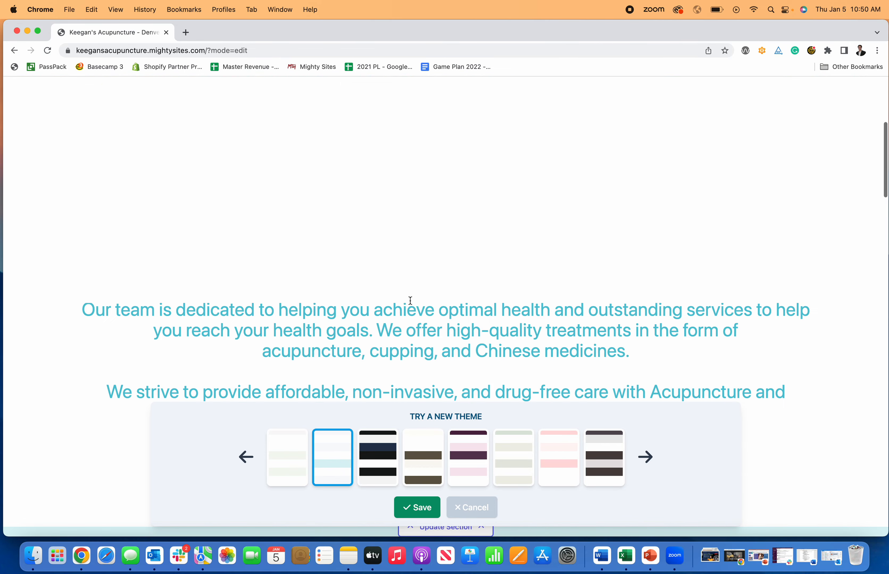
pyautogui.click(604, 465)
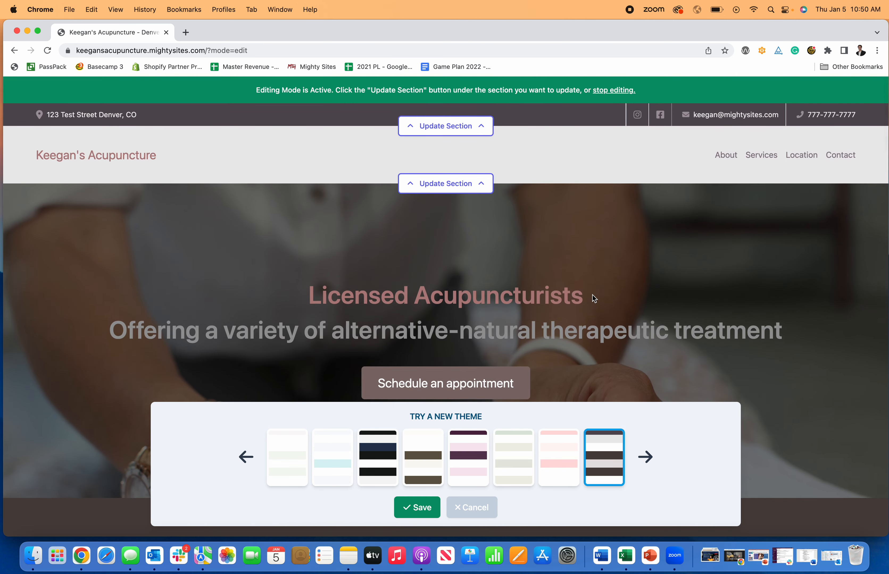
pyautogui.click(412, 511)
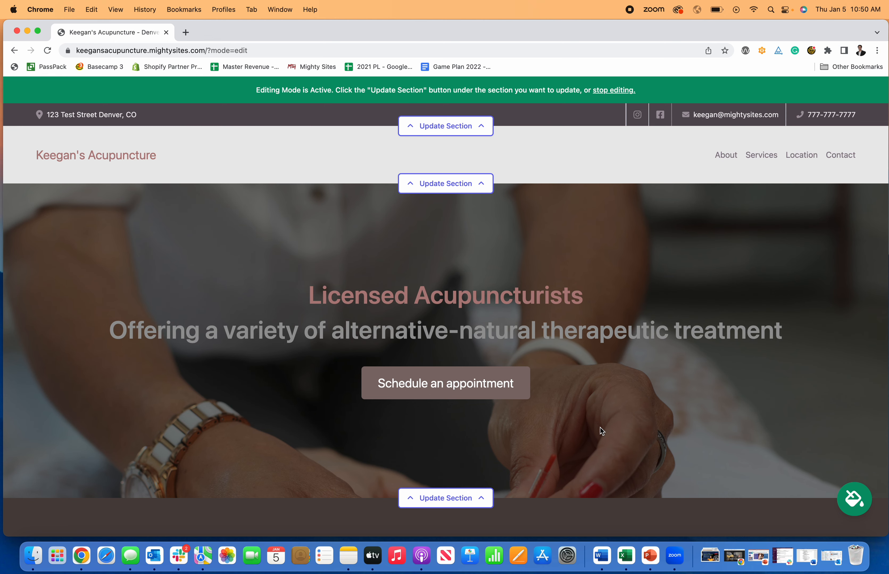
pyautogui.click(472, 190)
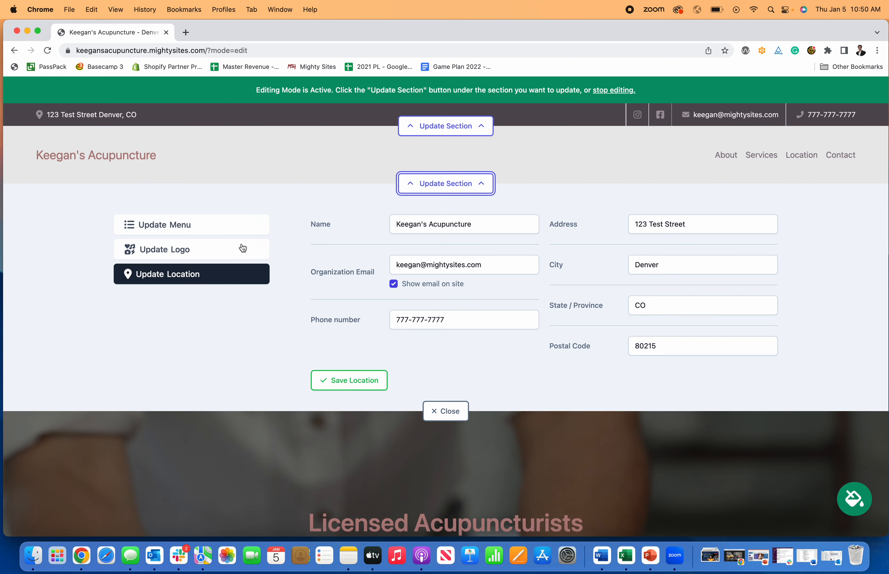
# Name a new menu item Navigation and pick the Home About section as its target
pyautogui.click(202, 232)
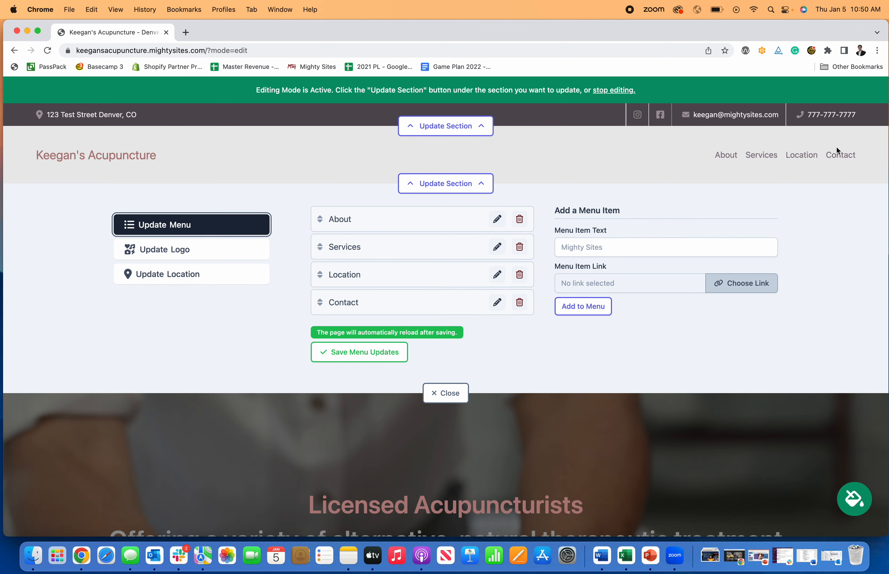
pyautogui.click(596, 246)
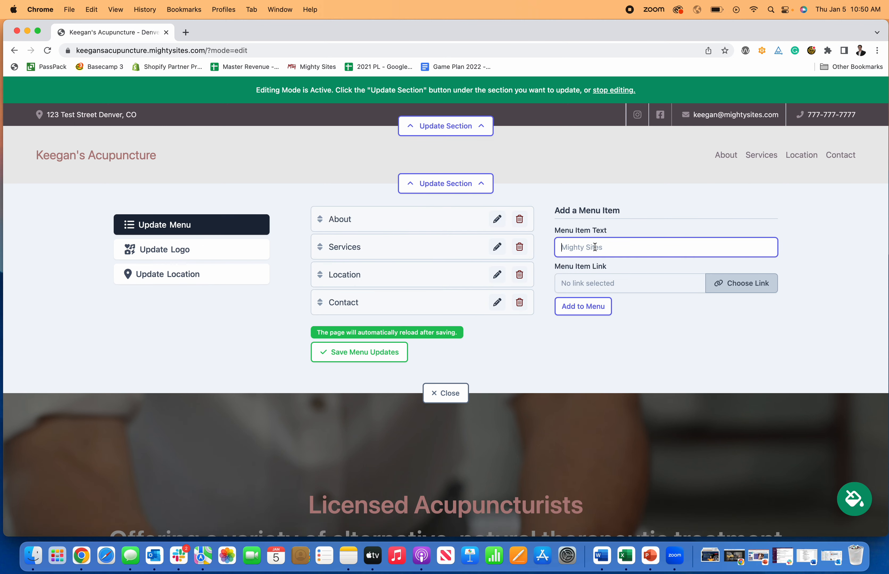
pyautogui.write('Navigation')
pyautogui.click(734, 282)
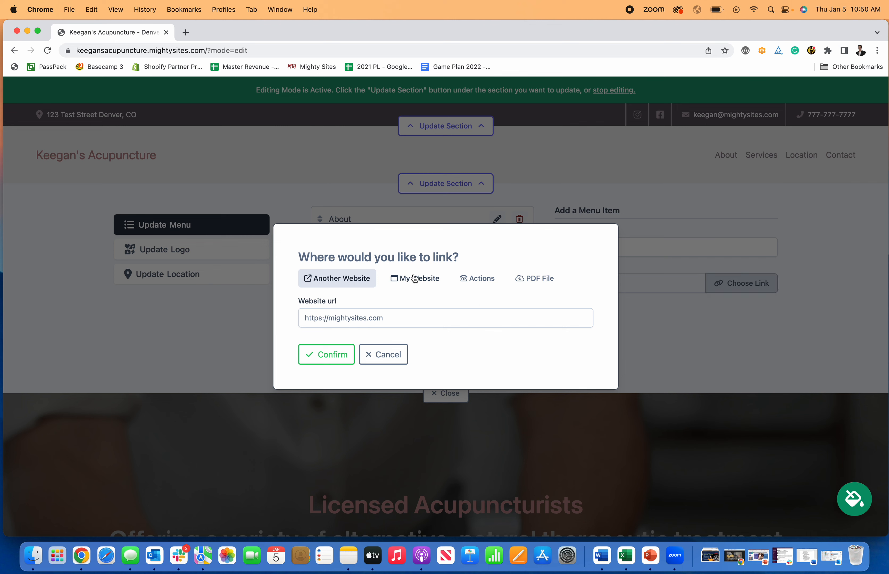
pyautogui.click(405, 279)
pyautogui.click(390, 324)
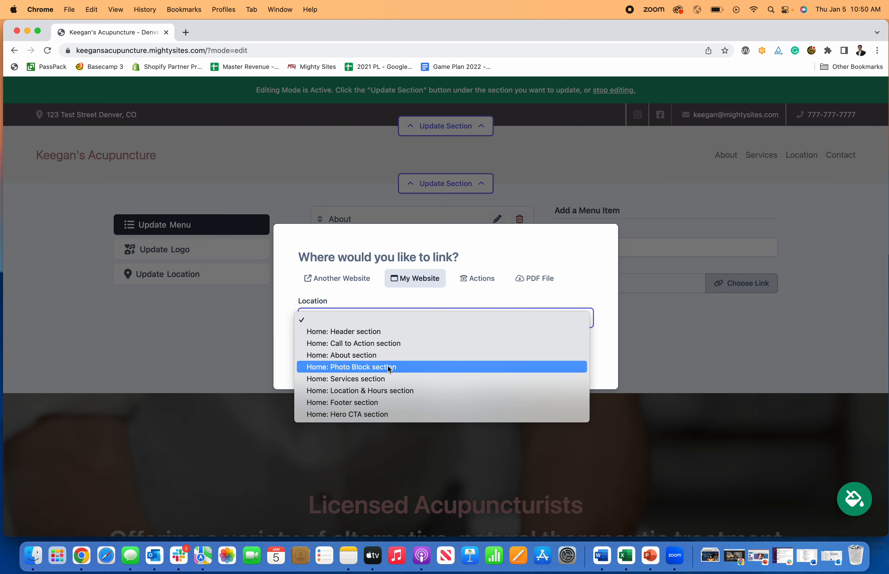
pyautogui.click(390, 357)
# Check the action and PDF link options, then confirm the About link and save
pyautogui.click(480, 279)
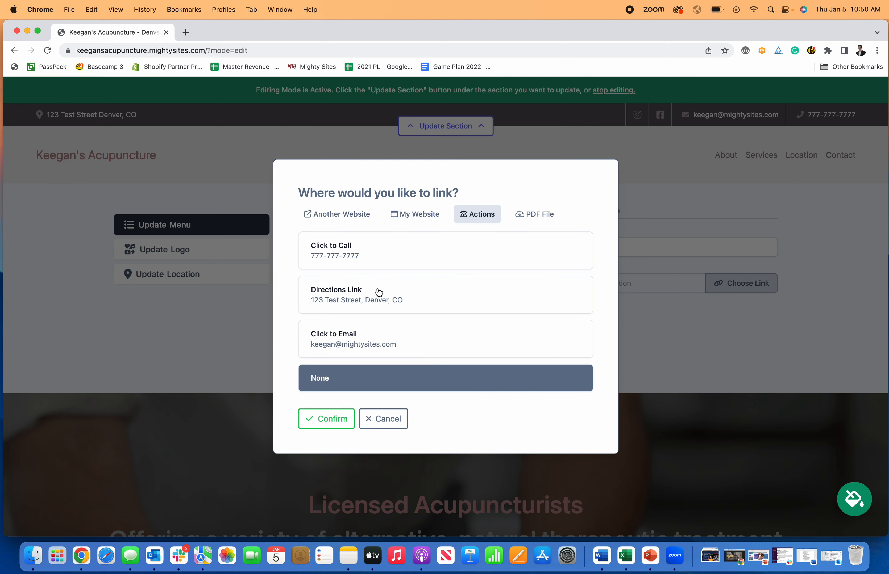
pyautogui.click(527, 216)
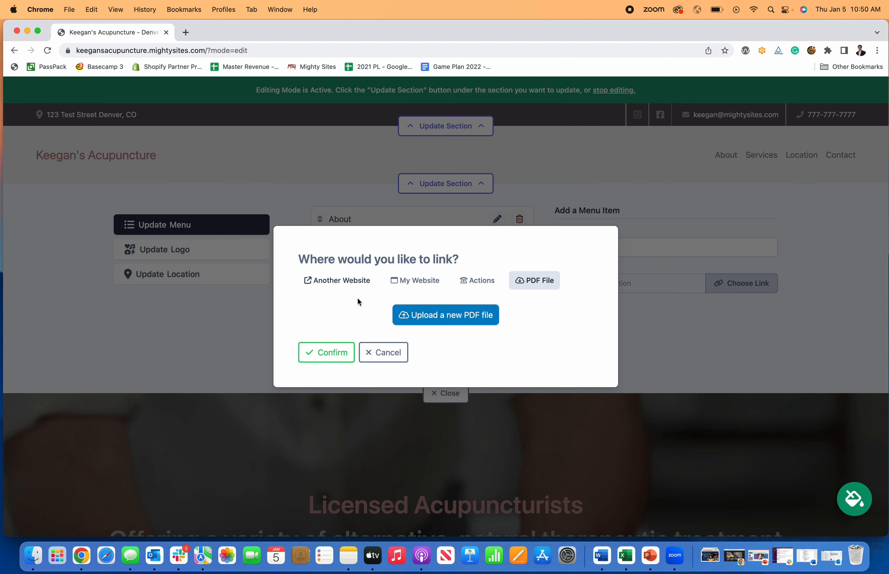
pyautogui.click(412, 281)
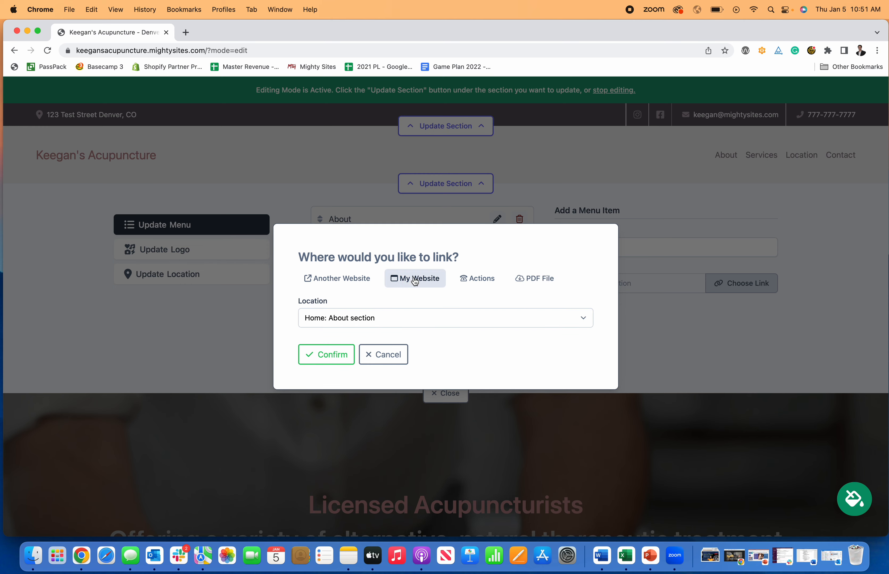
pyautogui.click(328, 355)
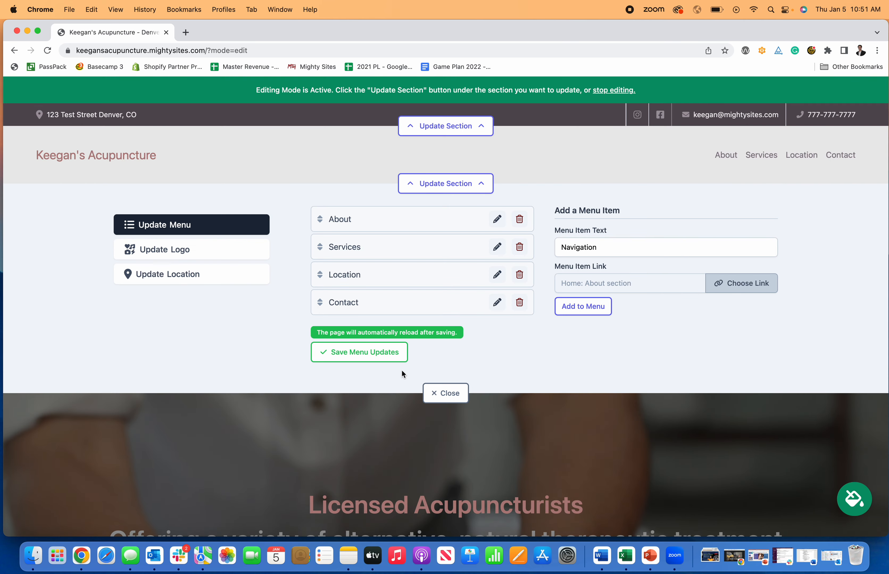
pyautogui.click(400, 359)
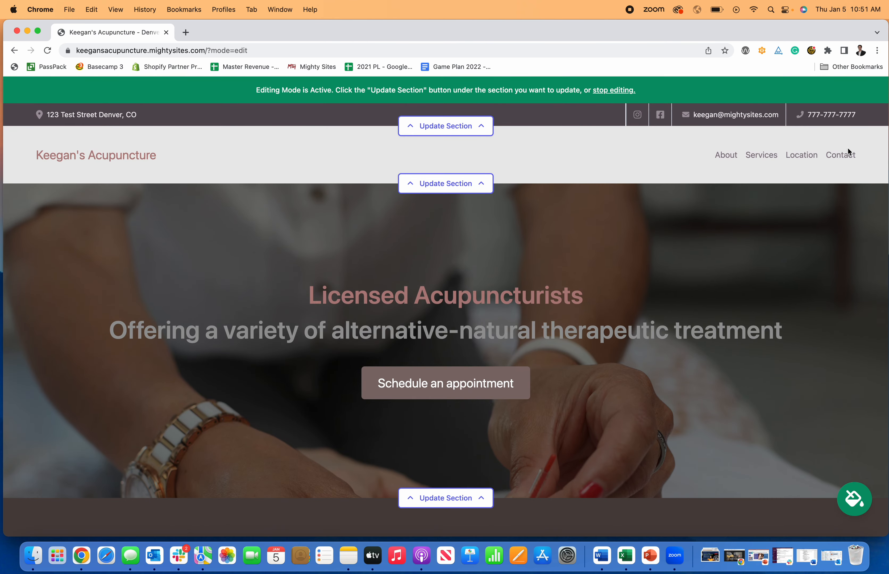
# Recreate the Navigation menu item, set to link within this site
pyautogui.click(454, 184)
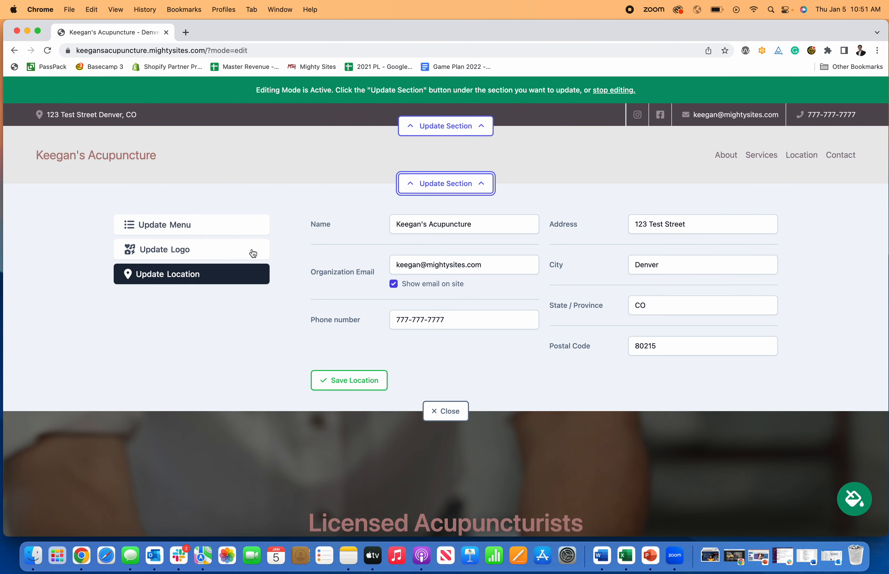
pyautogui.click(253, 234)
pyautogui.click(608, 247)
pyautogui.write('Navigation')
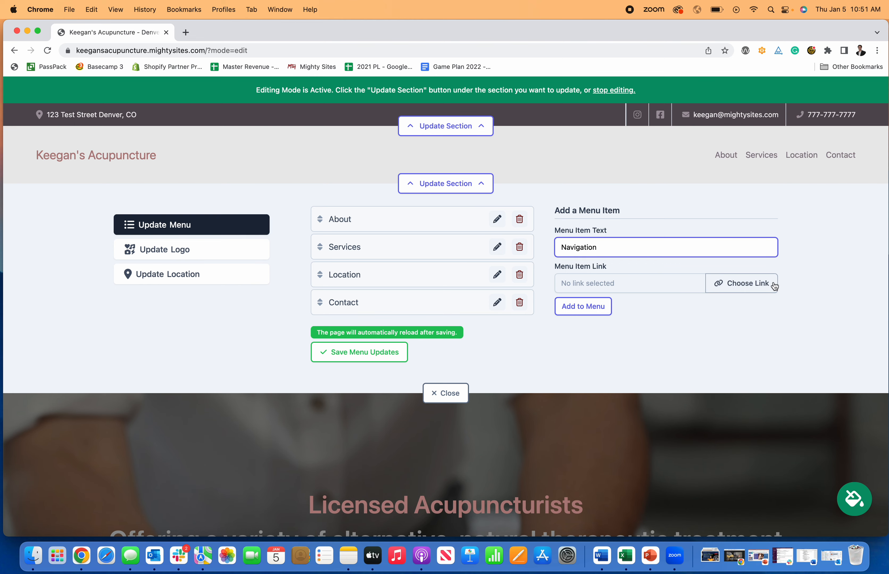
pyautogui.click(743, 283)
pyautogui.click(413, 282)
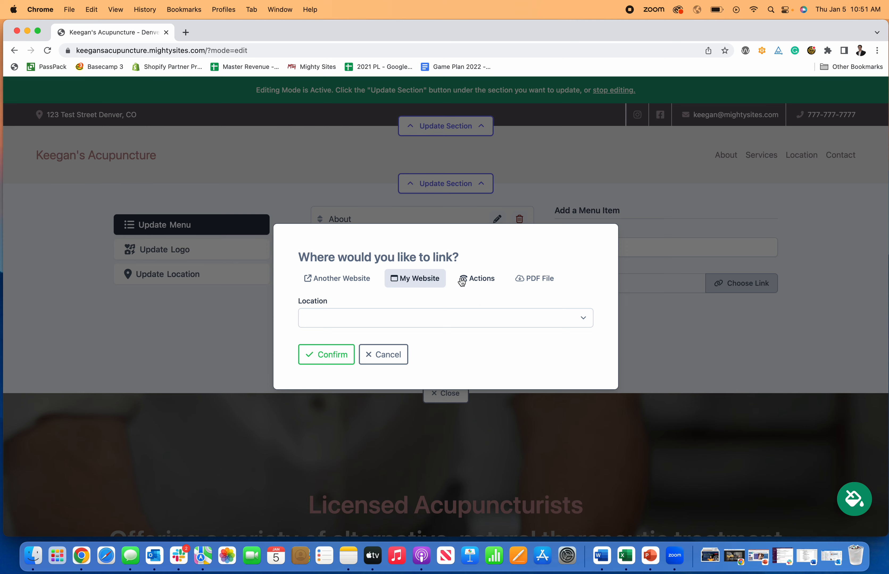
# Link Navigation to the About section, add it to the menu, and save the menu
pyautogui.click(467, 281)
pyautogui.click(437, 222)
pyautogui.click(394, 320)
pyautogui.click(378, 355)
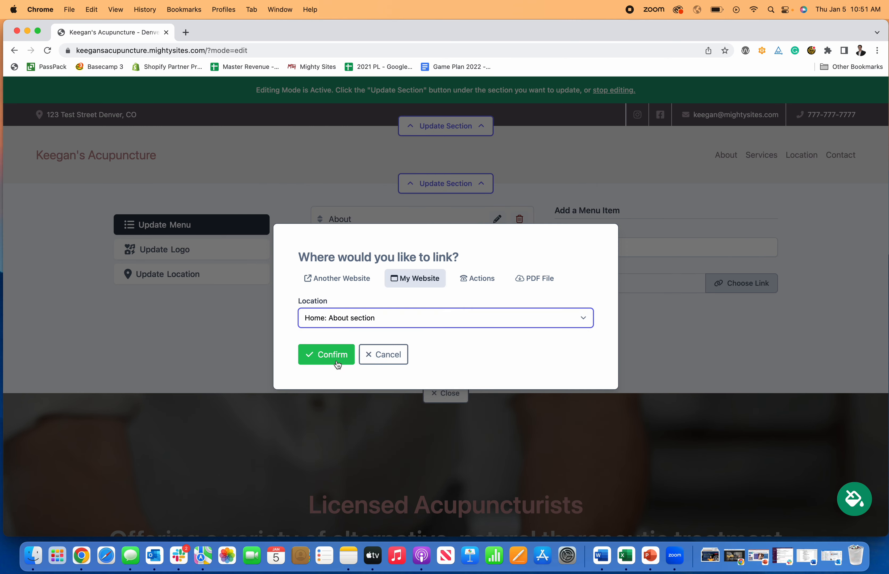
pyautogui.click(325, 354)
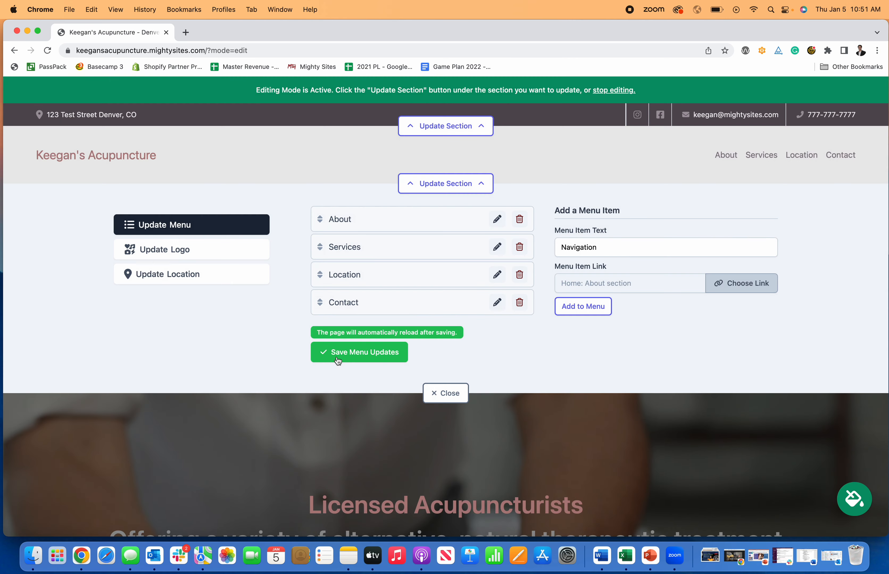
pyautogui.click(588, 315)
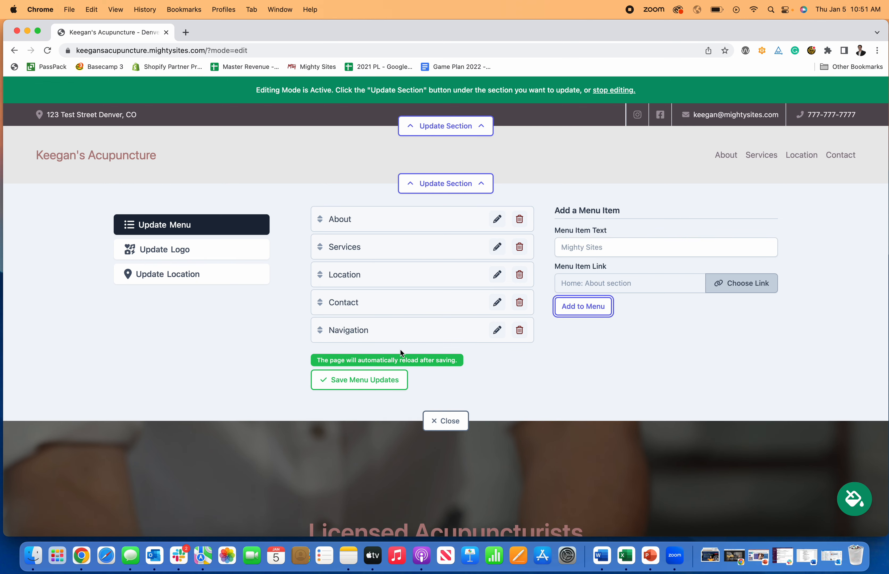
pyautogui.click(381, 388)
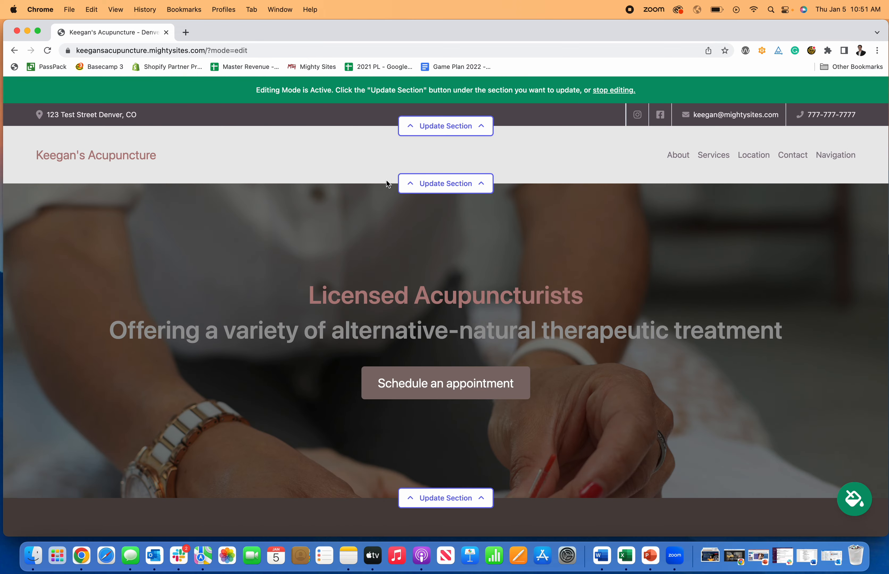
pyautogui.click(418, 183)
# Upload Mighty Sites Logo YouTube.png as the header logo and save it
pyautogui.click(180, 250)
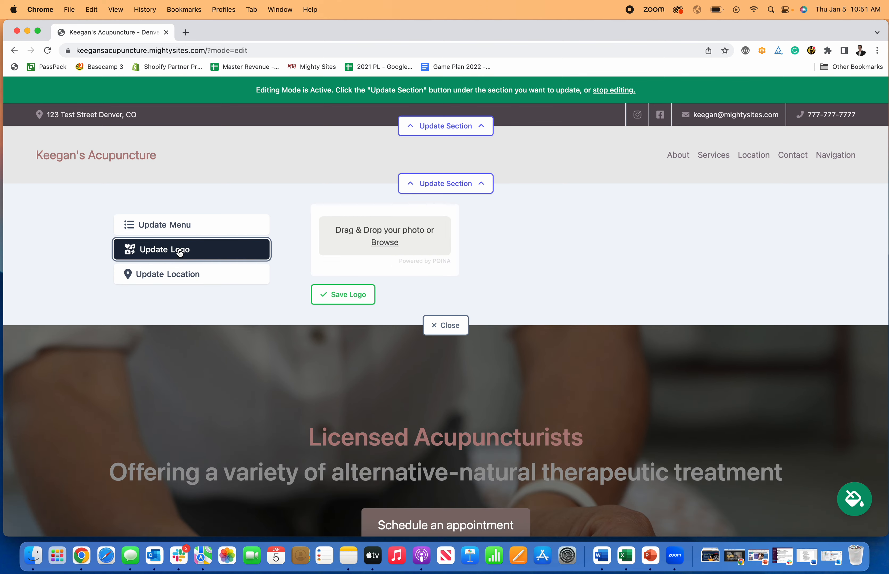
pyautogui.click(380, 243)
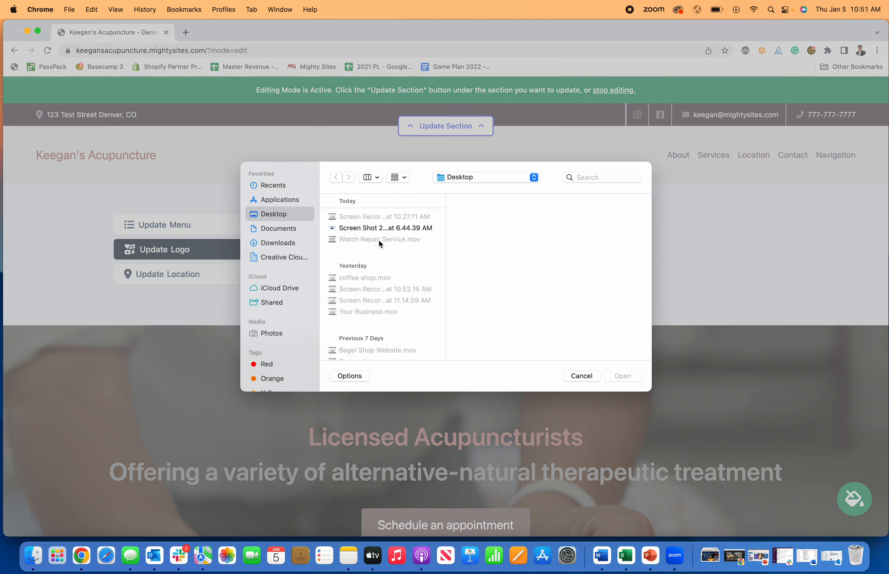
pyautogui.click(614, 187)
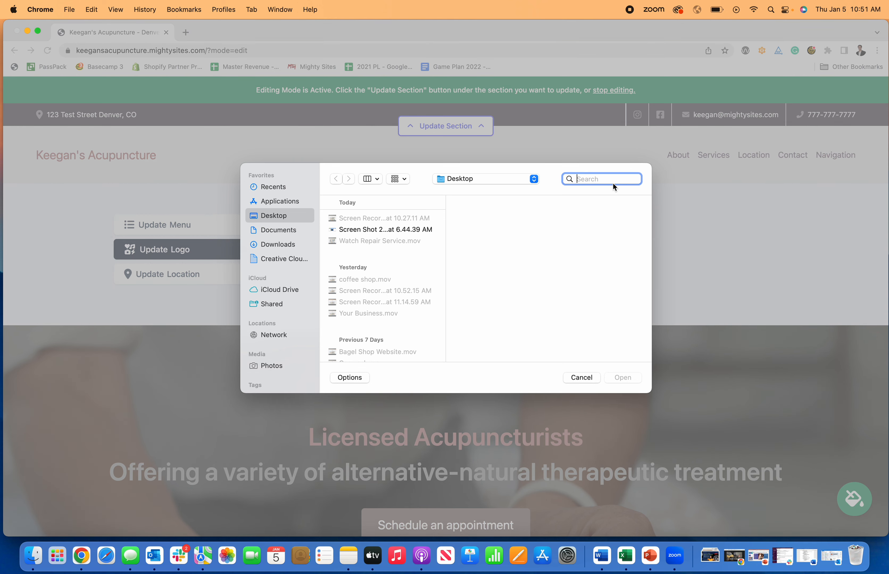
pyautogui.write('logo')
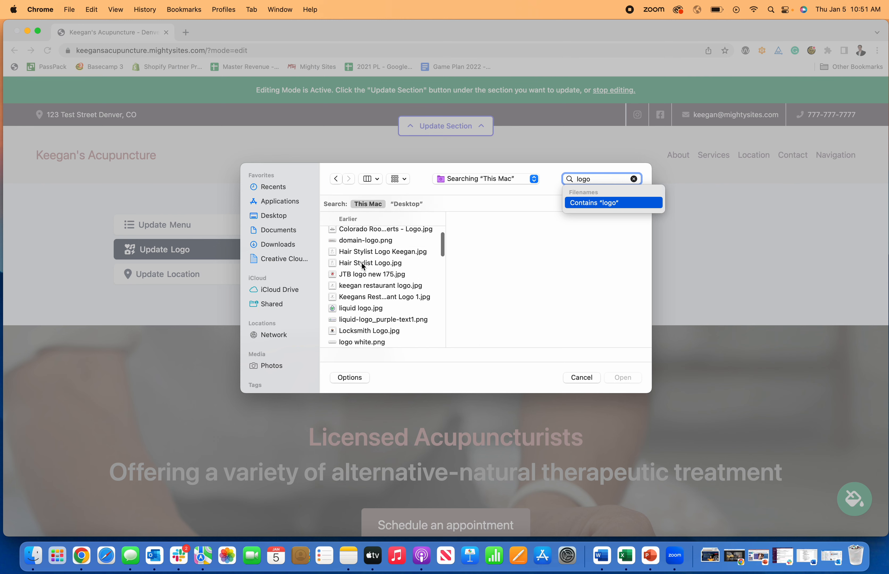
pyautogui.scroll(-5, 362, 266)
pyautogui.scroll(-2, 363, 265)
pyautogui.scroll(-10, 380, 289)
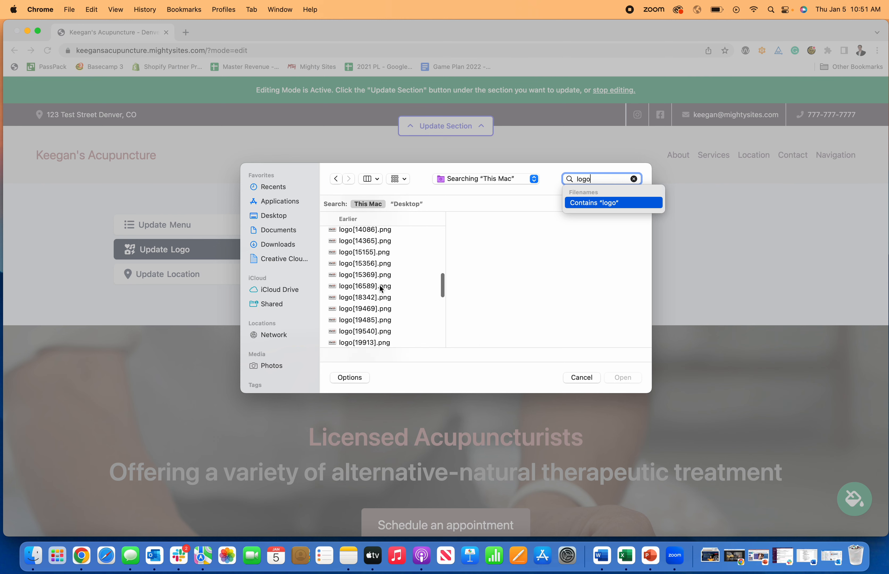
pyautogui.scroll(-1, 381, 289)
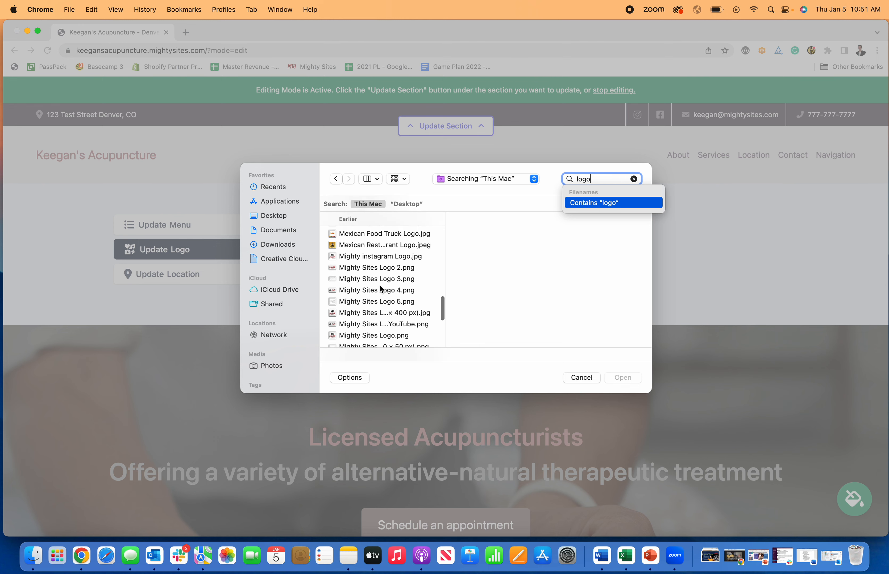
pyautogui.click(405, 324)
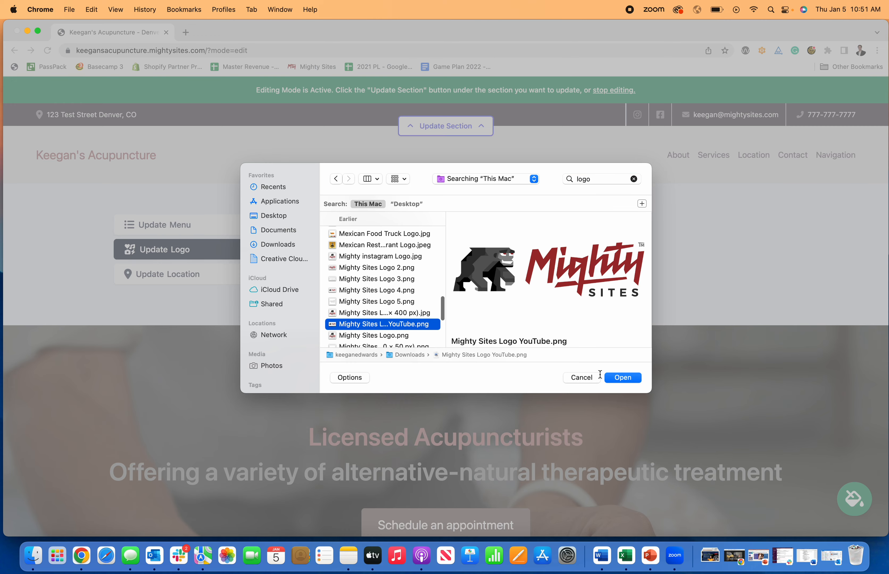
pyautogui.click(618, 381)
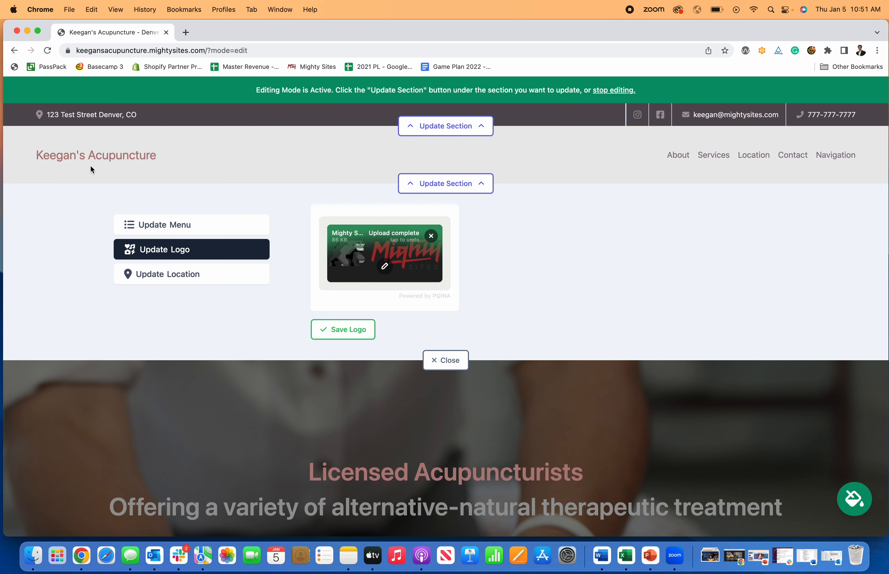
pyautogui.click(335, 324)
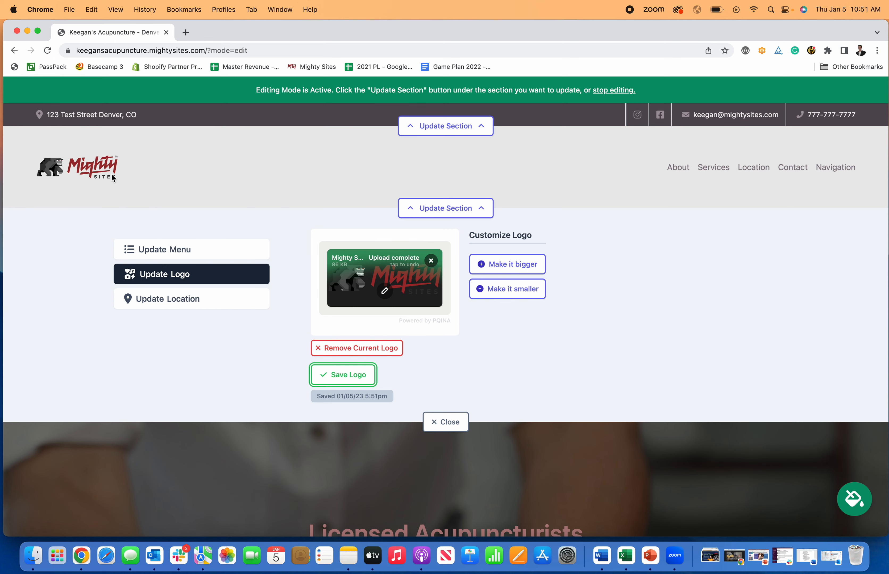
# Enlarge the header logo two steps, then shrink it one step
pyautogui.click(486, 269)
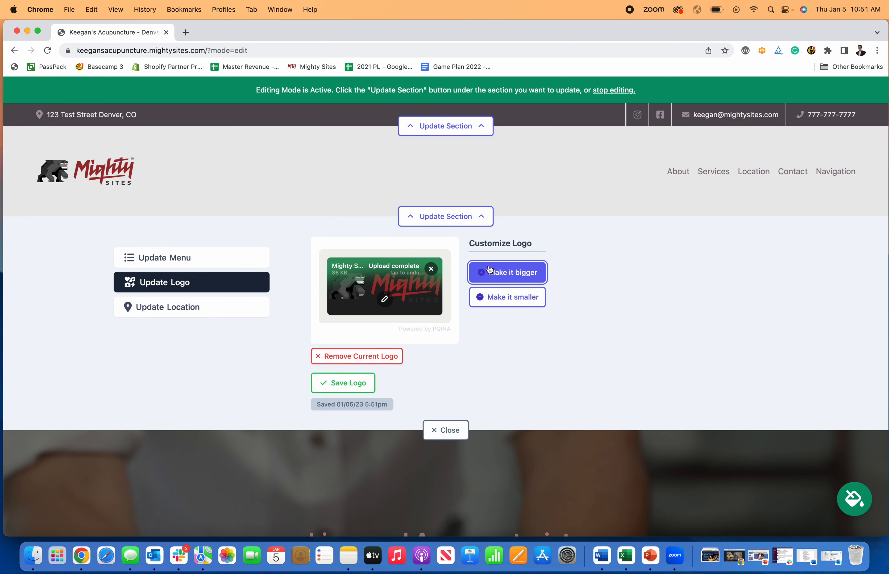
pyautogui.click(490, 277)
pyautogui.click(504, 315)
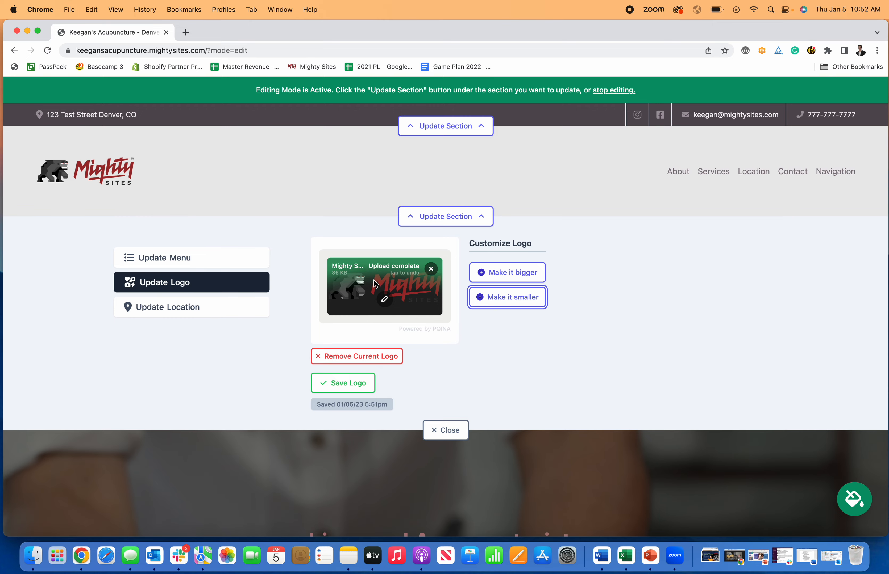
pyautogui.click(384, 299)
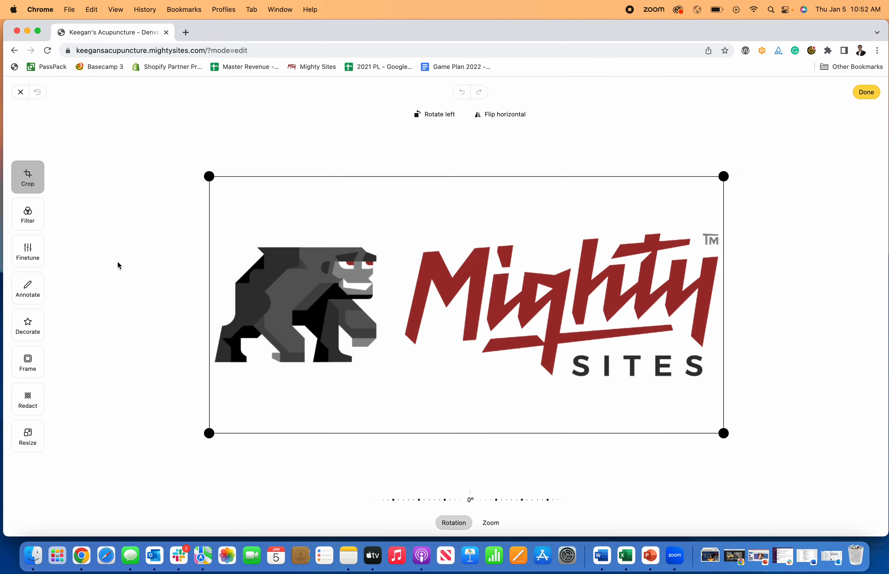
# Browse the image editor's filter, adjustment, annotation, decoration, frame and redaction tools
pyautogui.click(30, 211)
pyautogui.click(28, 251)
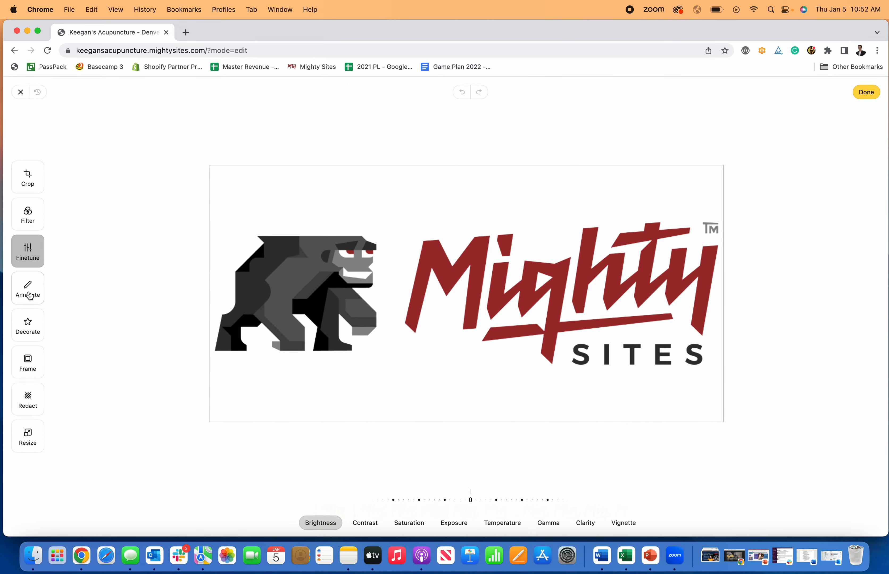
pyautogui.click(29, 295)
pyautogui.click(30, 325)
pyautogui.click(29, 363)
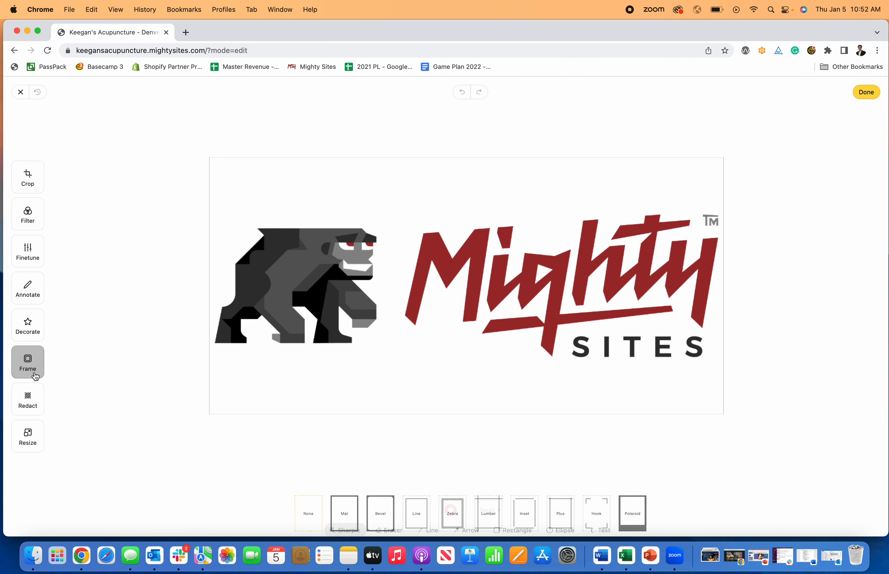
pyautogui.click(30, 401)
# Crop the empty space above and below the logo, save it, and close the panel
pyautogui.click(37, 183)
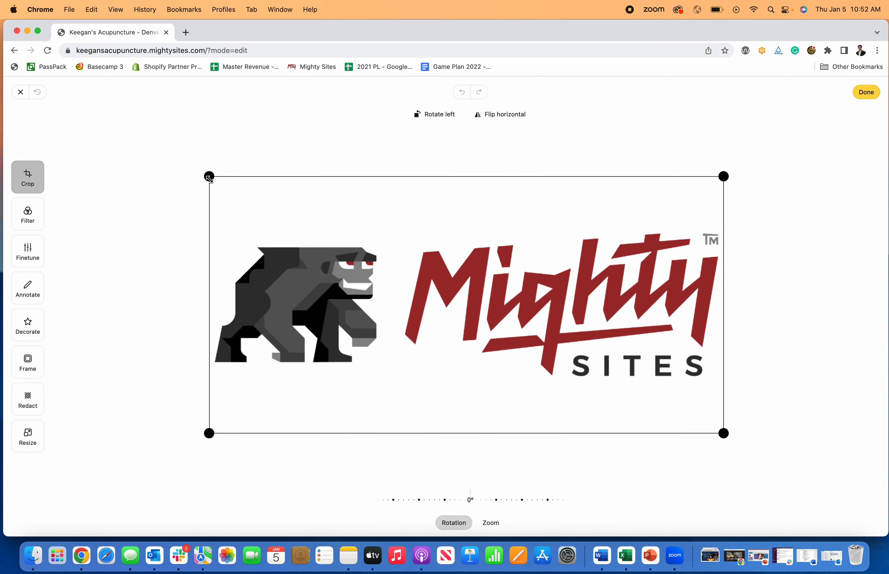
pyautogui.moveTo(207, 177); pyautogui.dragTo(209, 221)
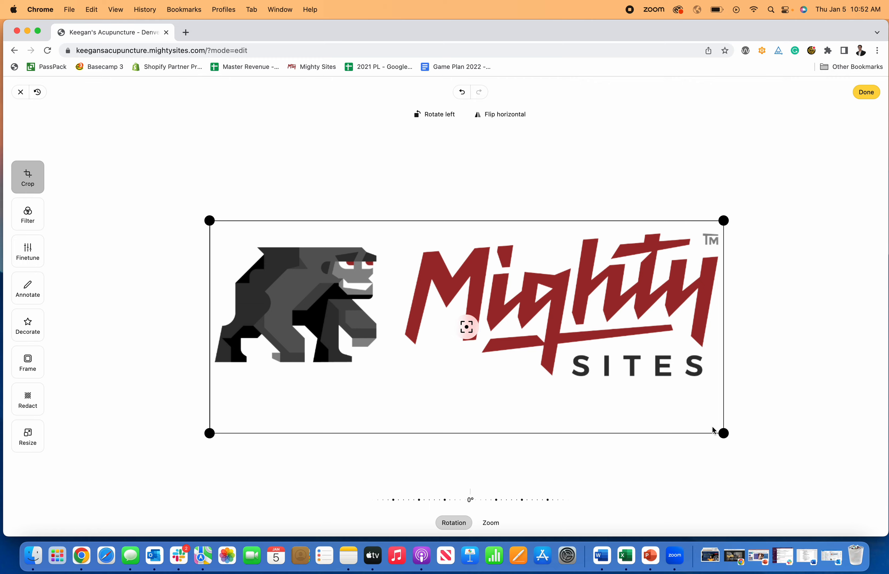
pyautogui.moveTo(722, 432); pyautogui.dragTo(723, 381)
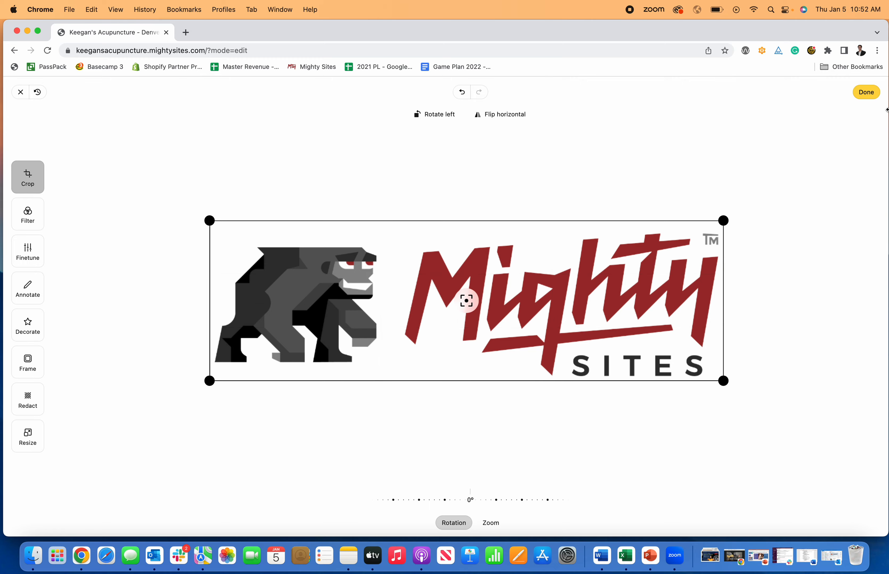
pyautogui.click(866, 92)
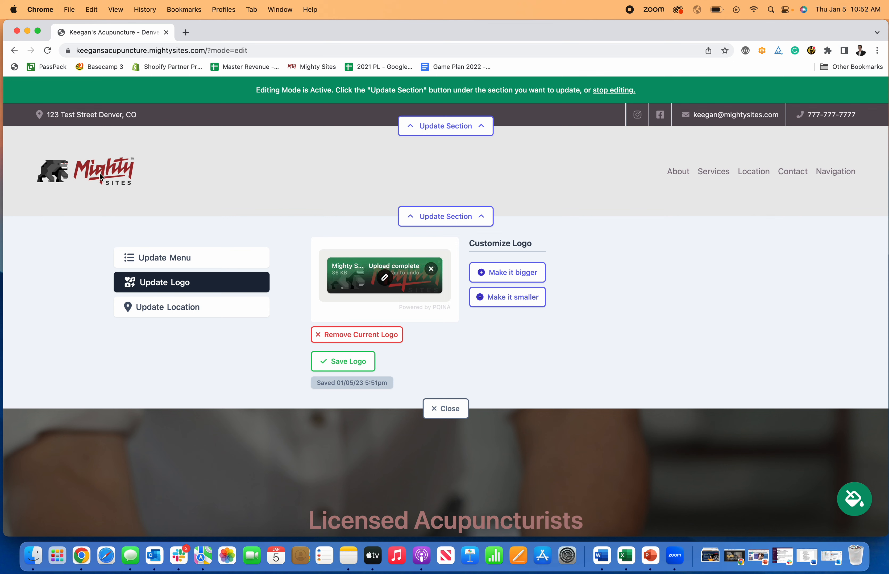
pyautogui.click(368, 358)
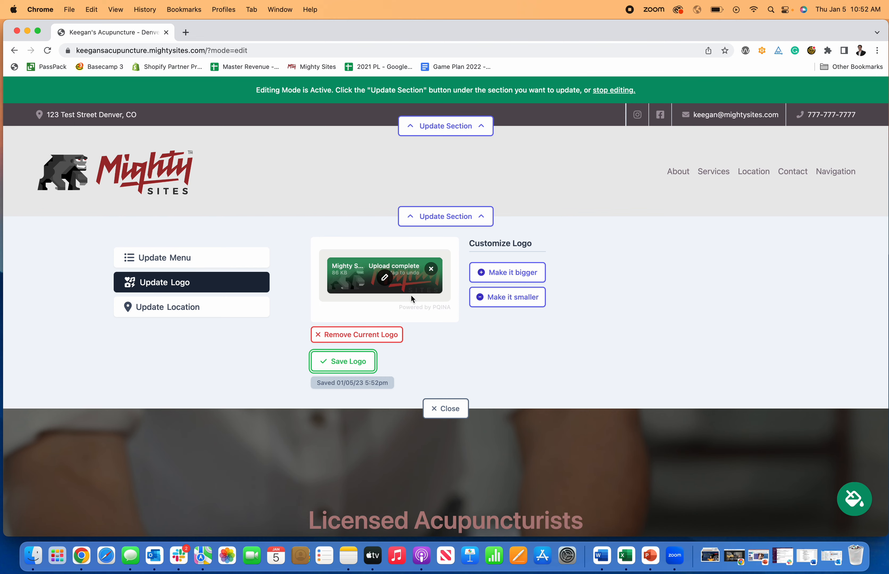
pyautogui.click(445, 408)
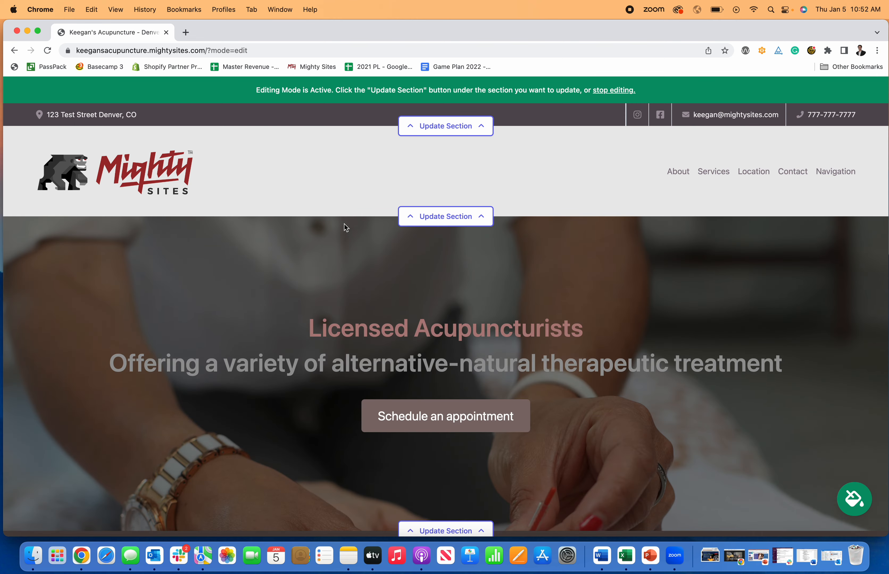
pyautogui.scroll(-1, 348, 228)
# In the hero content editor, add '- This is a change' to the subtitle, then remove it
pyautogui.scroll(-4, 440, 355)
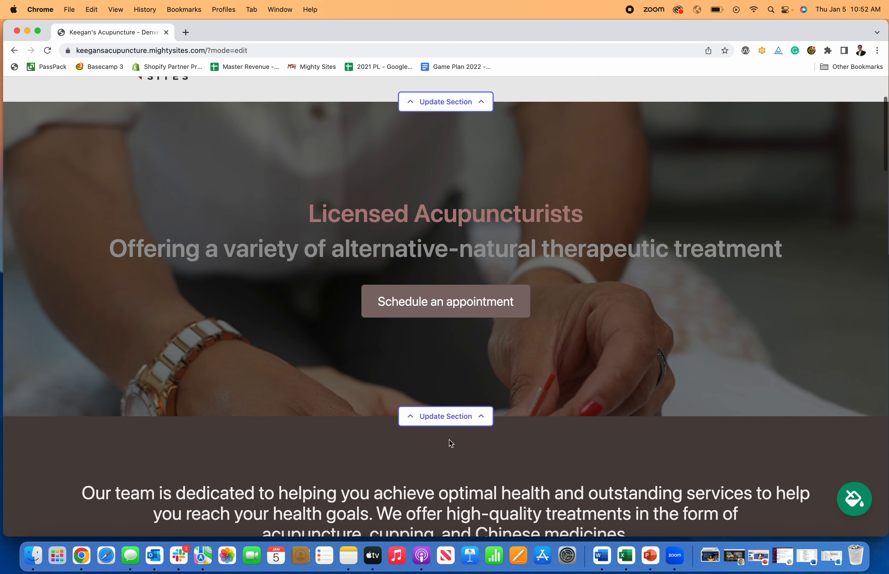
pyautogui.click(457, 418)
pyautogui.scroll(-4, 441, 400)
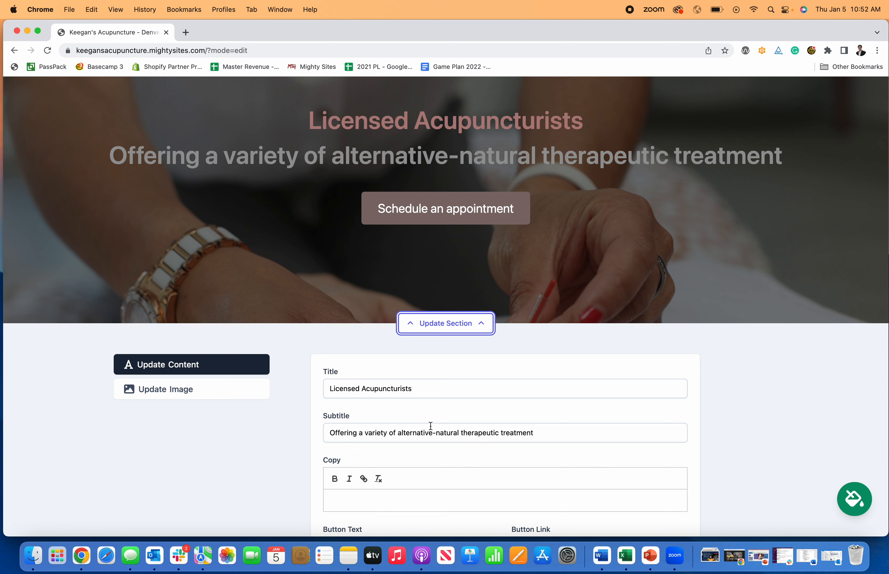
pyautogui.click(550, 431)
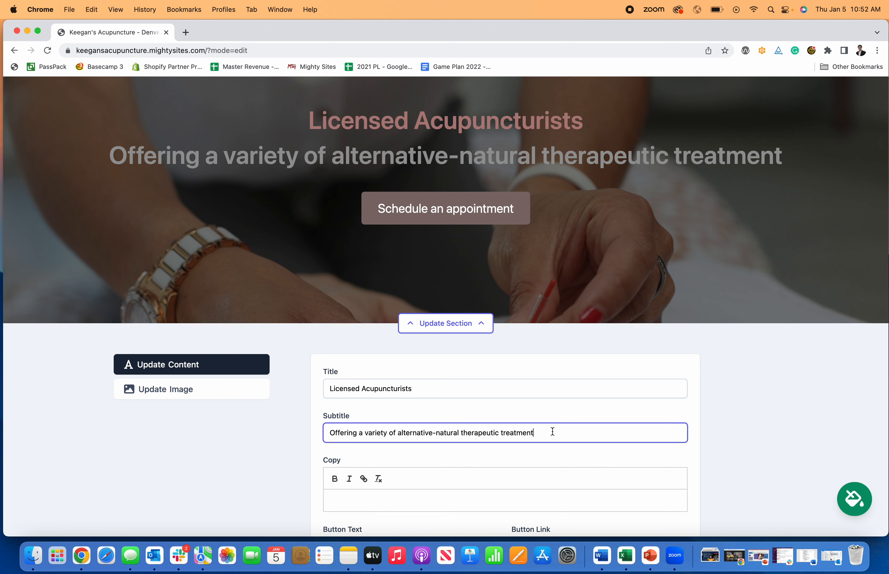
pyautogui.write('- This is')
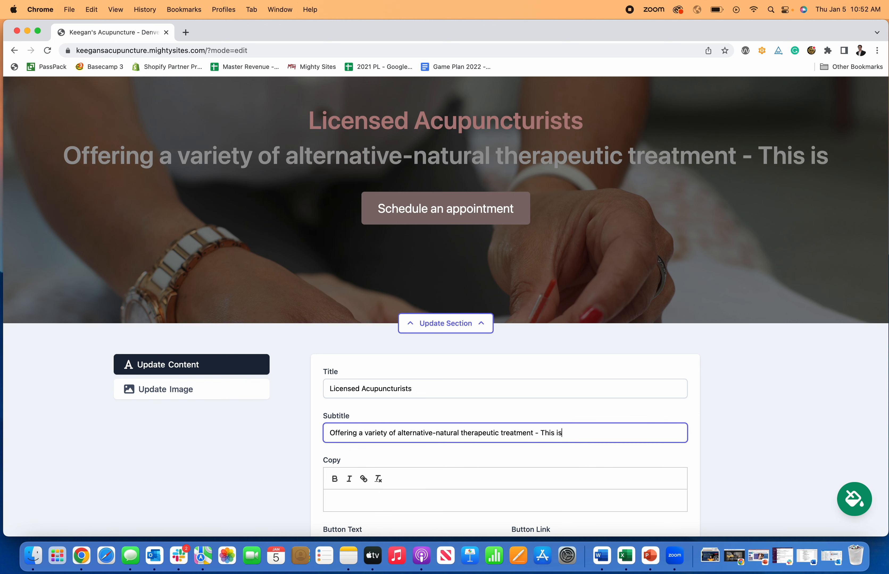
pyautogui.write(' a change')
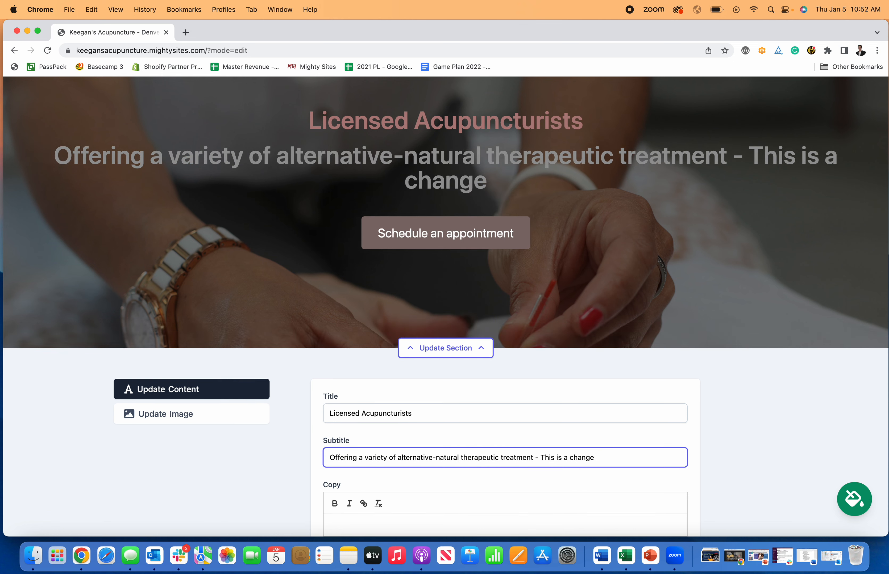
pyautogui.hotkey('shift', 'alt', 'Left')
pyautogui.hotkey('shift', 'alt', 'Left')
pyautogui.hotkey('shift', 'alt', 'Left')
pyautogui.hotkey('shift', 'alt', 'Left')
pyautogui.press('BackSpace')
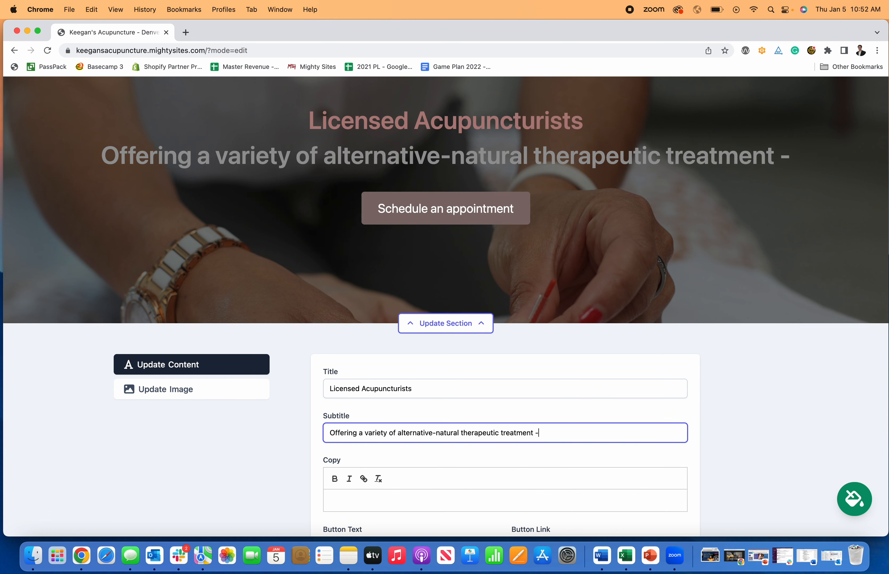
pyautogui.press('BackSpace')
pyautogui.press('BackSpace')
pyautogui.press('BackSpace')
# Click into the Copy text and select part of the Schedule an appointment button label
pyautogui.click(522, 497)
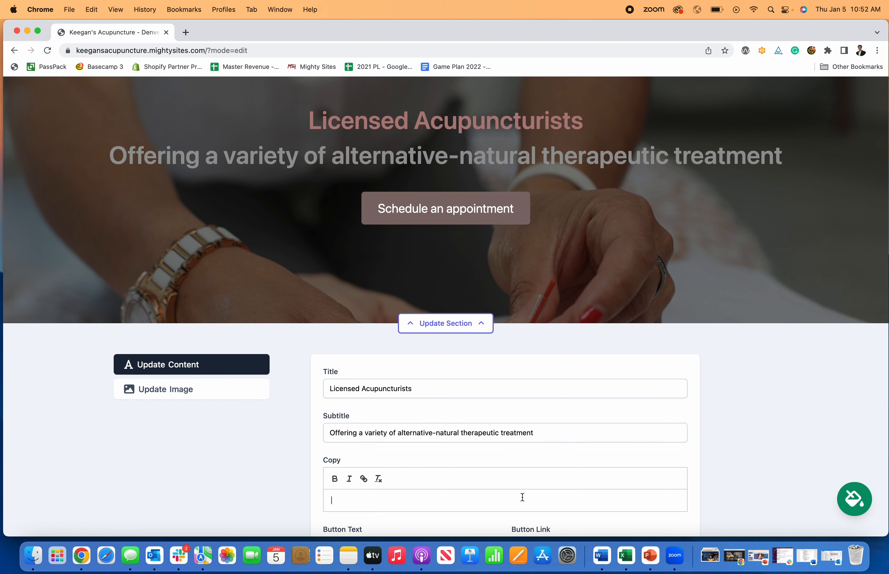
pyautogui.scroll(-5, 512, 280)
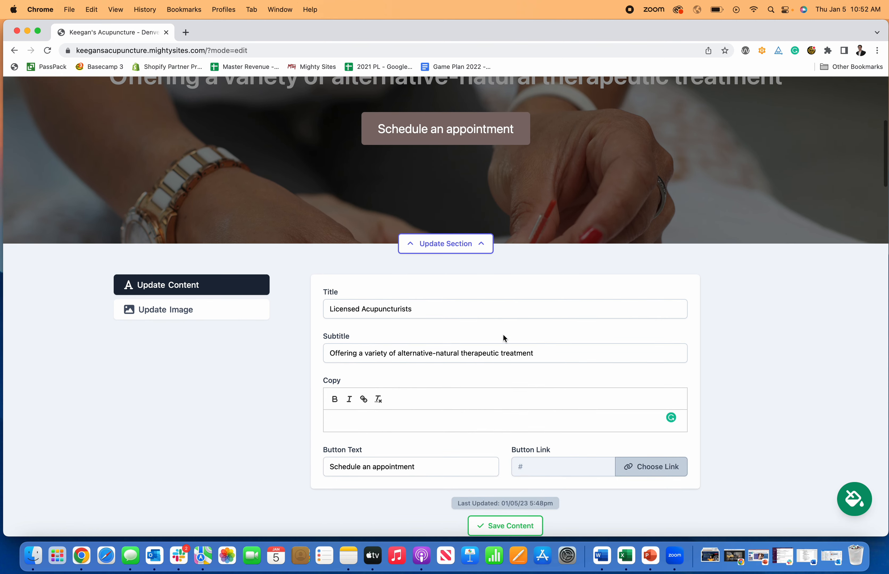
pyautogui.scroll(2, 430, 418)
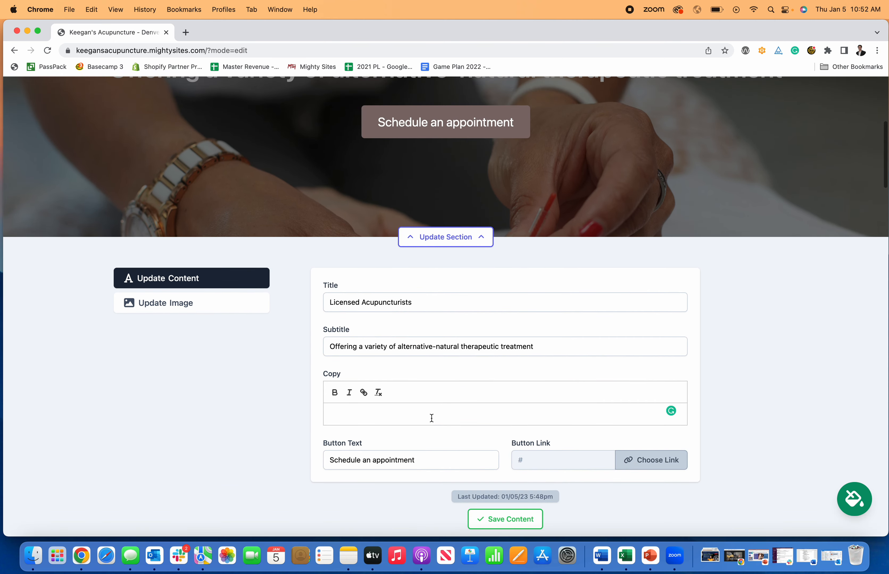
pyautogui.moveTo(368, 462); pyautogui.dragTo(307, 467)
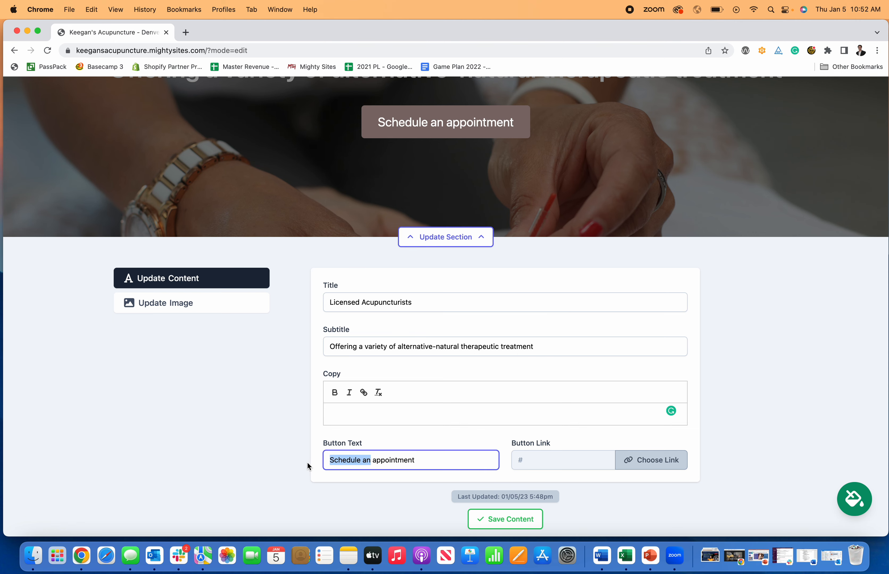
# Set the hero button's link type to Another Website and focus the Website url field
pyautogui.click(654, 461)
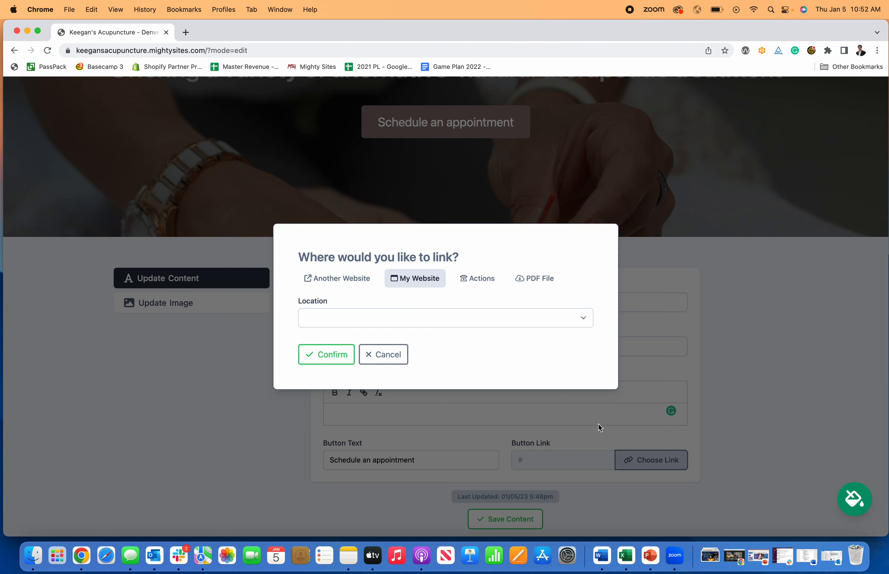
pyautogui.click(368, 283)
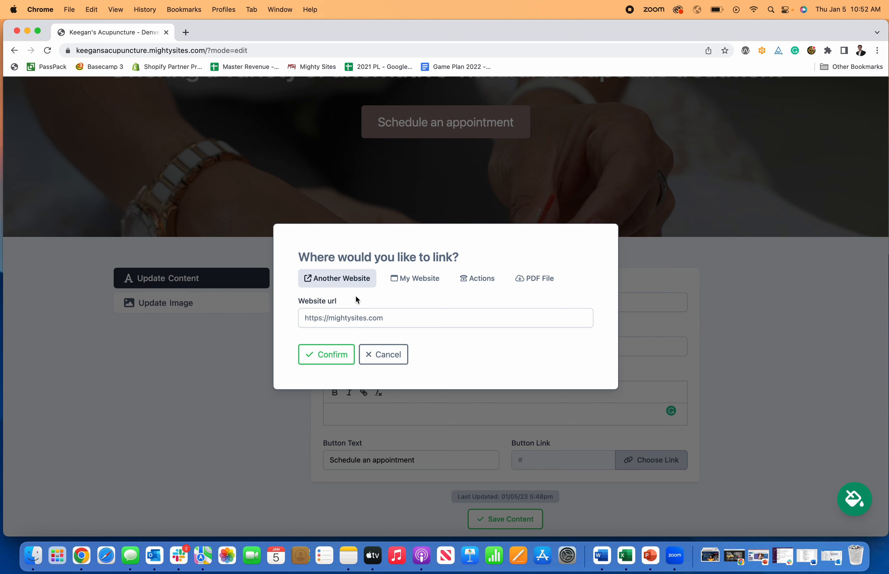
pyautogui.click(334, 318)
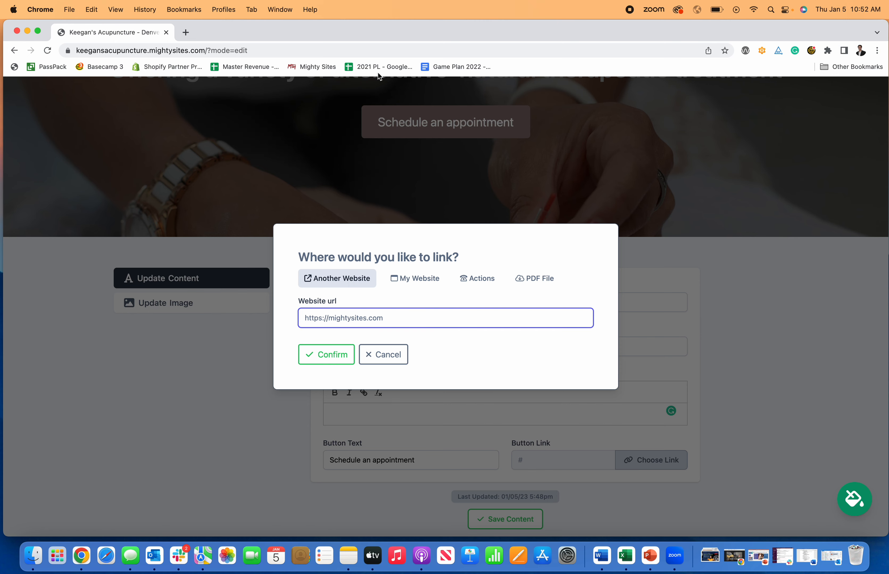
# Load the clinic's Calendly scheduling page in a new tab and preview Service Appointment times for January 11
pyautogui.click(186, 32)
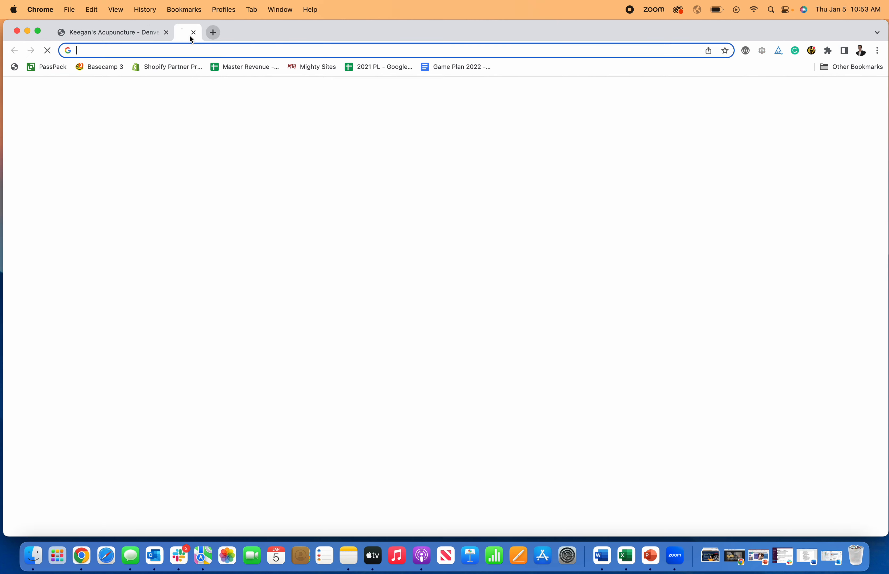
pyautogui.press('Return')
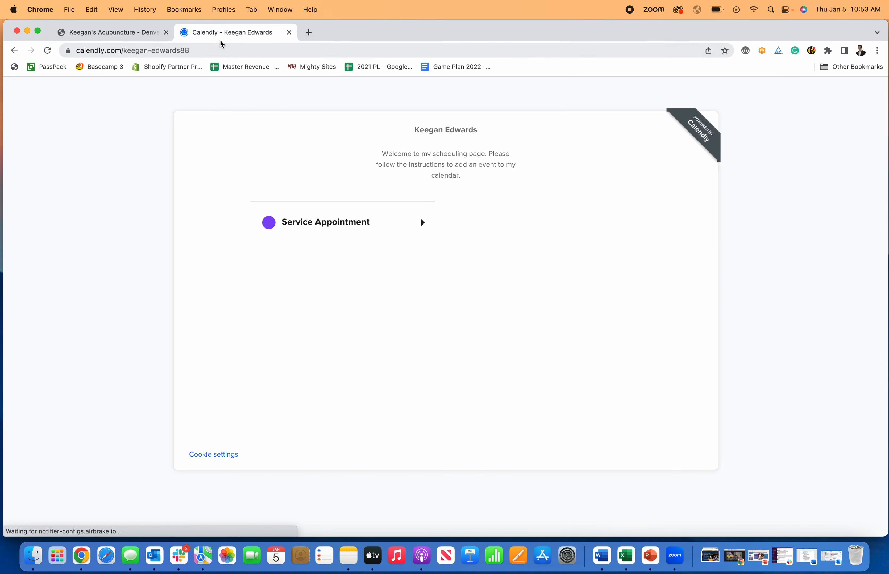
pyautogui.click(316, 215)
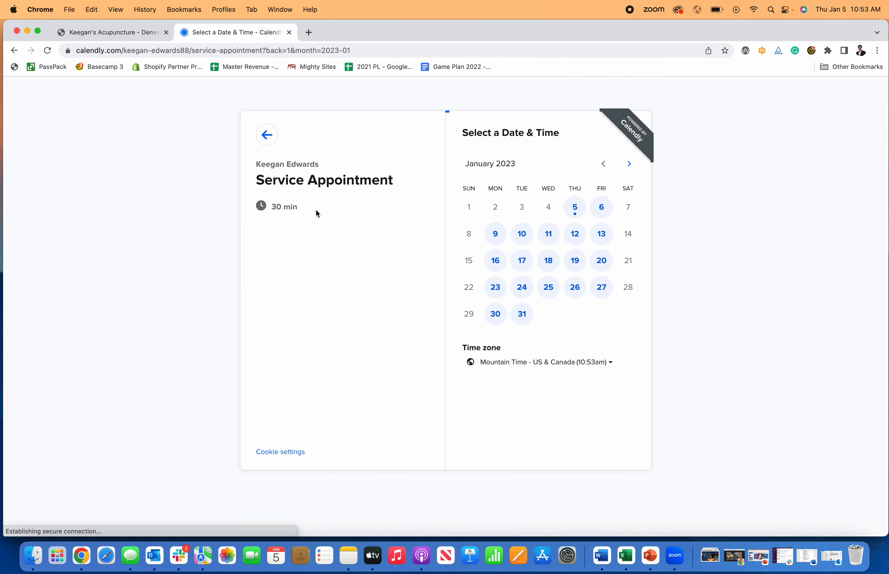
pyautogui.click(549, 233)
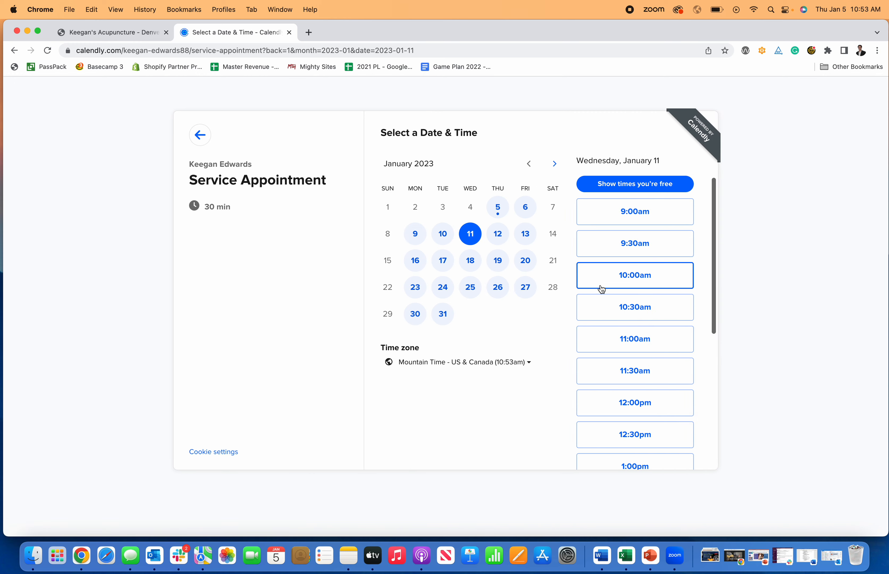
# Copy the Calendly landing page address and paste it into the editor's website url field
pyautogui.click(202, 139)
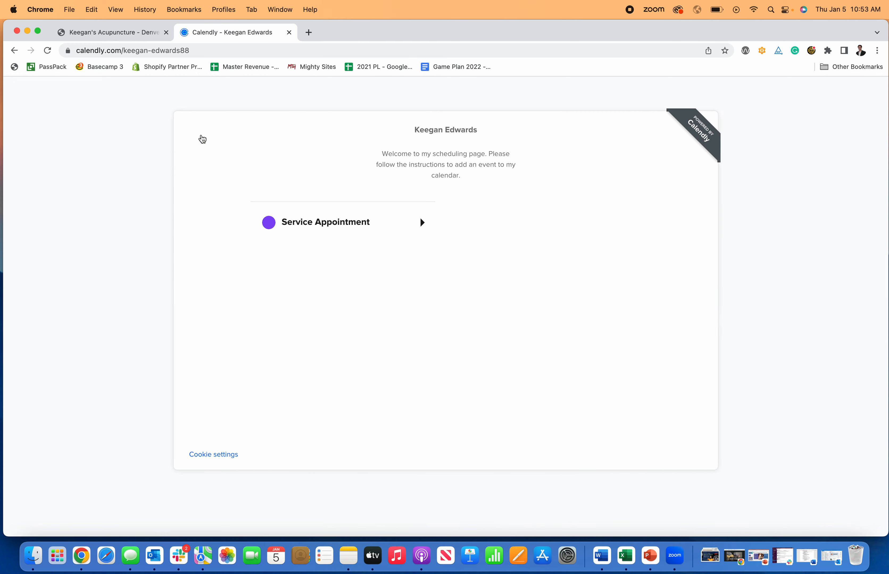
pyautogui.click(180, 49)
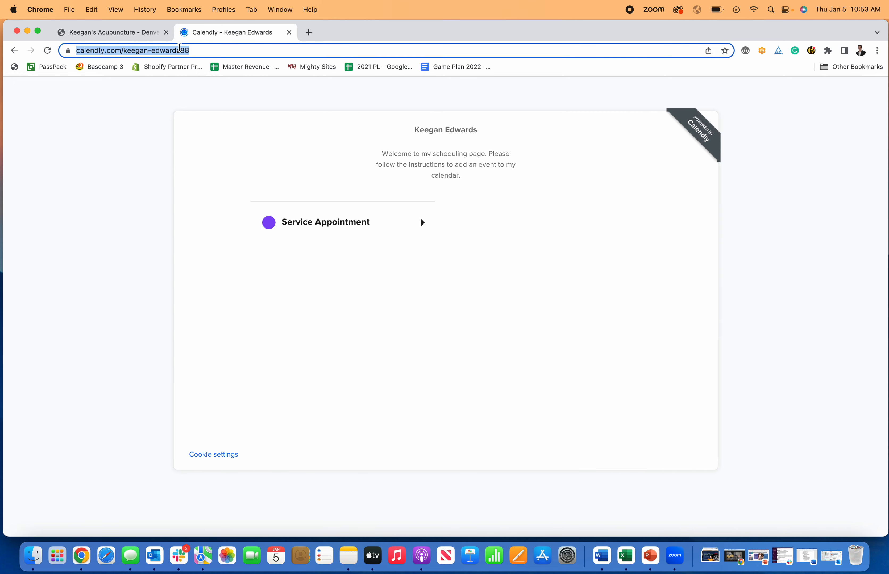
pyautogui.press('super+c')
pyautogui.click(130, 34)
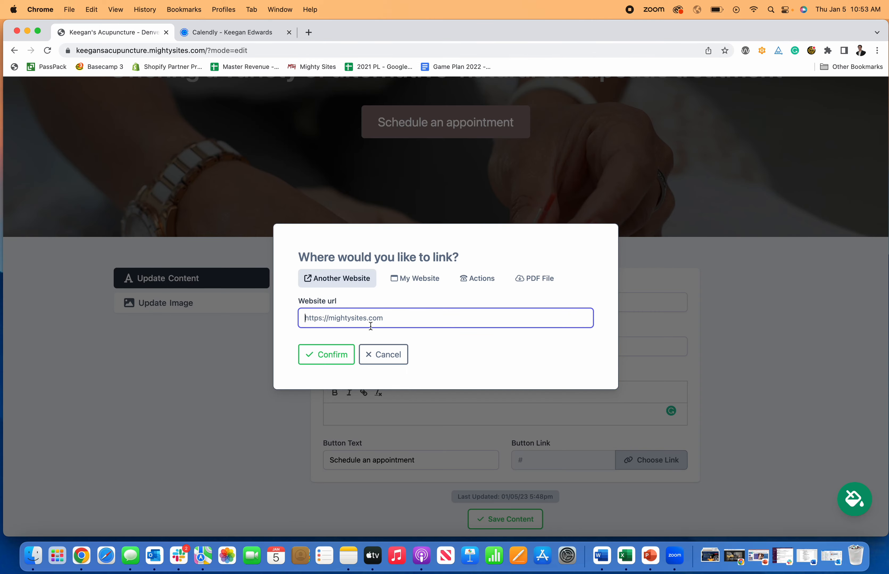
pyautogui.press('super+v')
# Confirm the Calendly link, save the hero content, and test the Schedule an appointment button
pyautogui.click(327, 354)
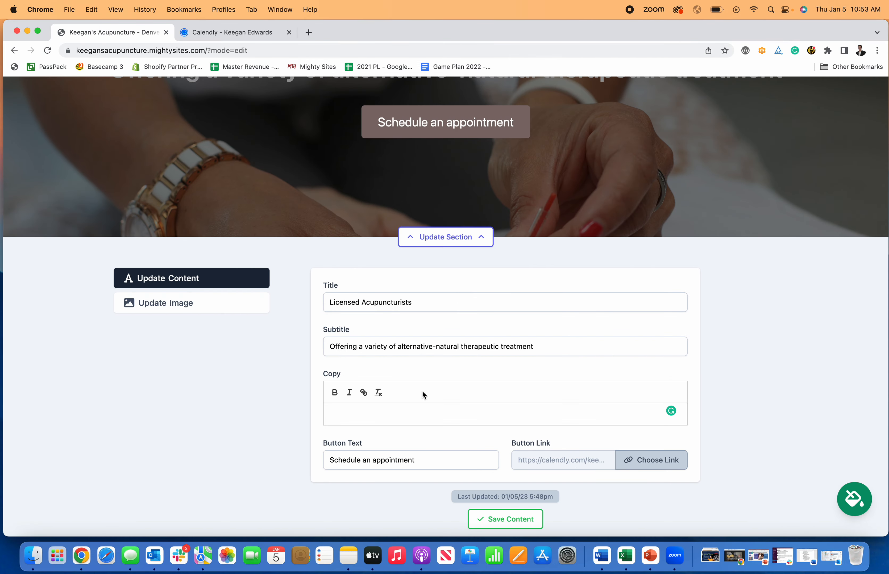
pyautogui.click(524, 519)
pyautogui.scroll(6, 615, 458)
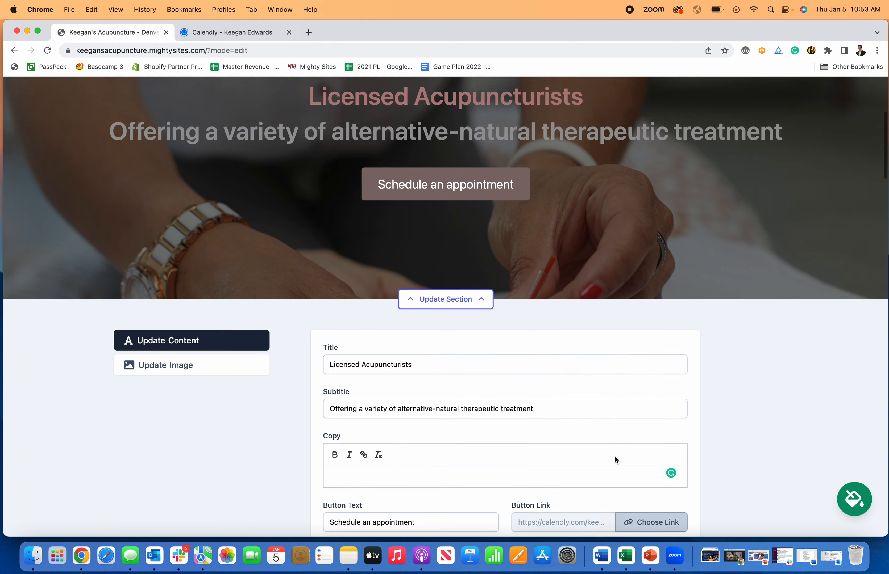
pyautogui.click(492, 363)
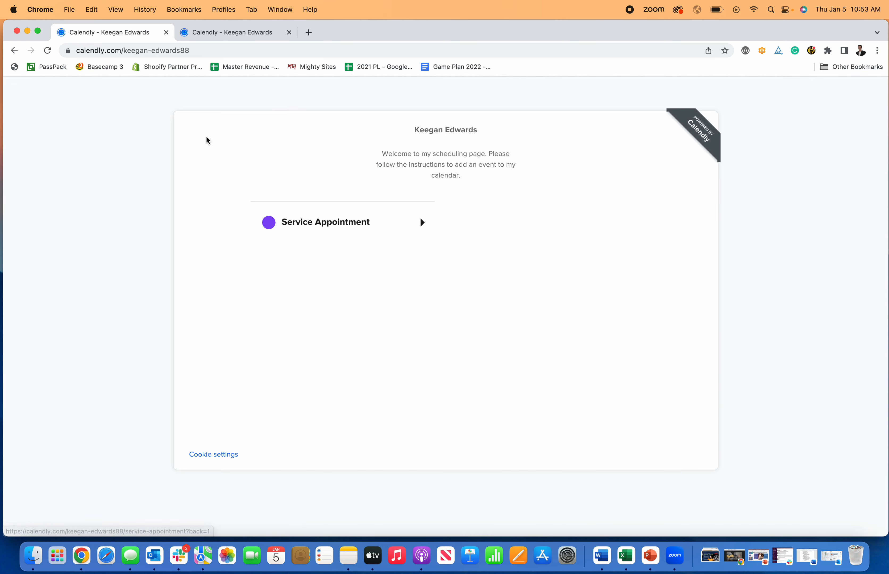
# Return from Calendly to the site editor and reopen the hero section's edit form
pyautogui.click(14, 50)
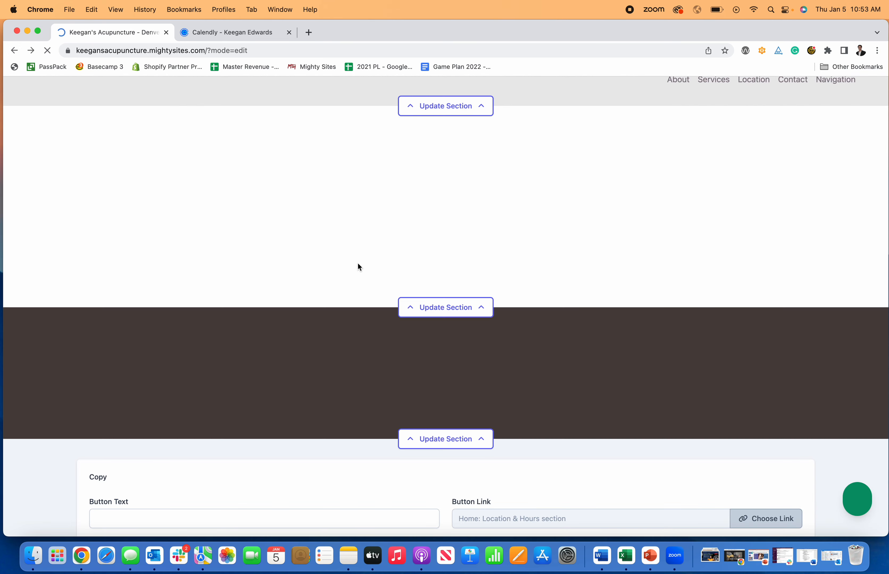
pyautogui.scroll(-6, 464, 302)
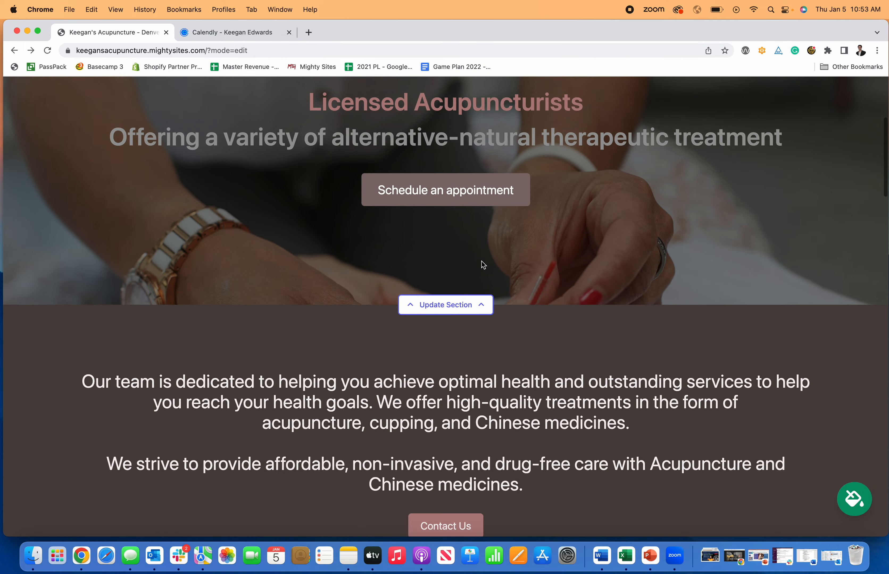
pyautogui.scroll(-20, 474, 346)
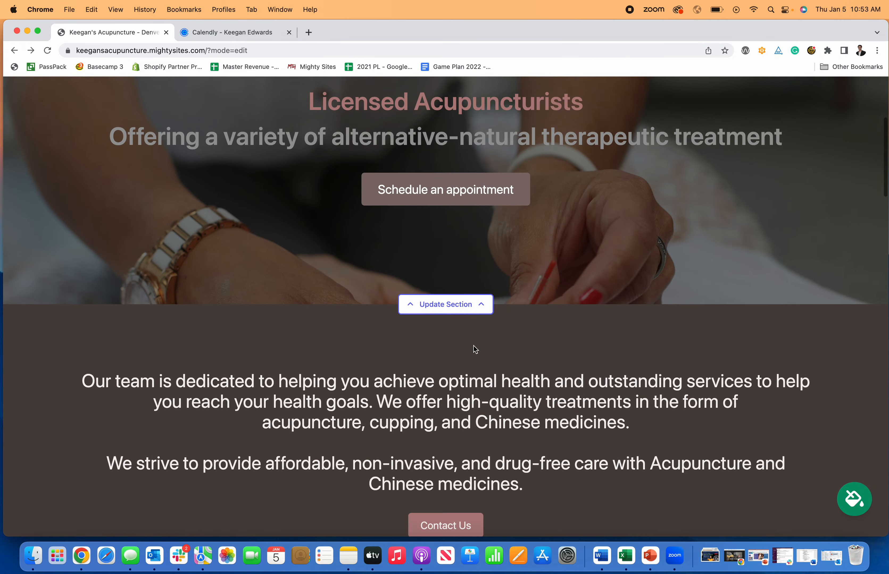
pyautogui.scroll(8, 473, 346)
pyautogui.scroll(-15, 473, 345)
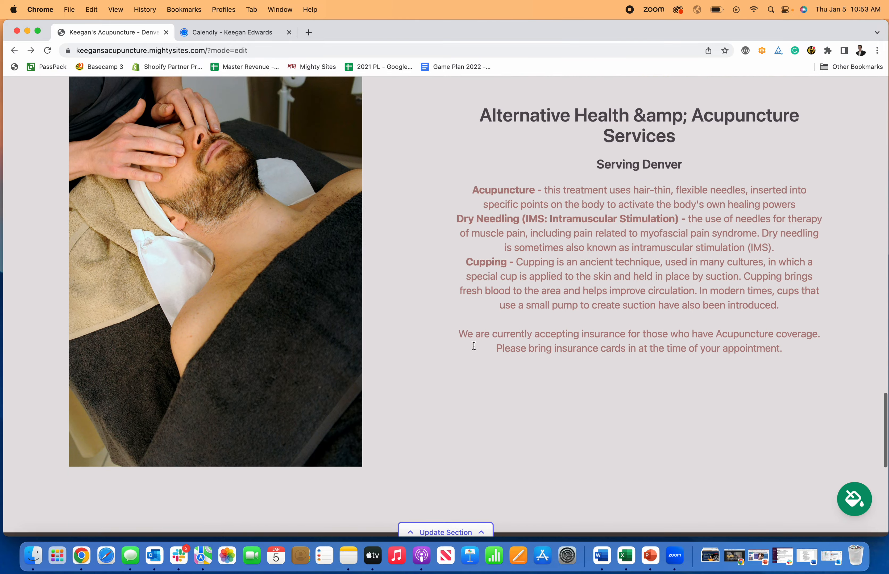
pyautogui.scroll(20, 473, 346)
pyautogui.scroll(8, 474, 346)
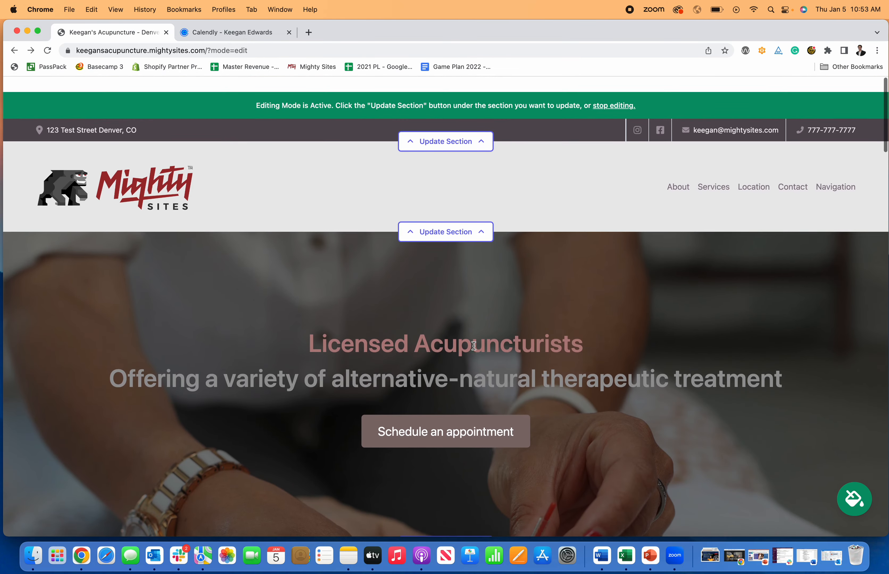
pyautogui.scroll(-3, 473, 382)
pyautogui.click(459, 442)
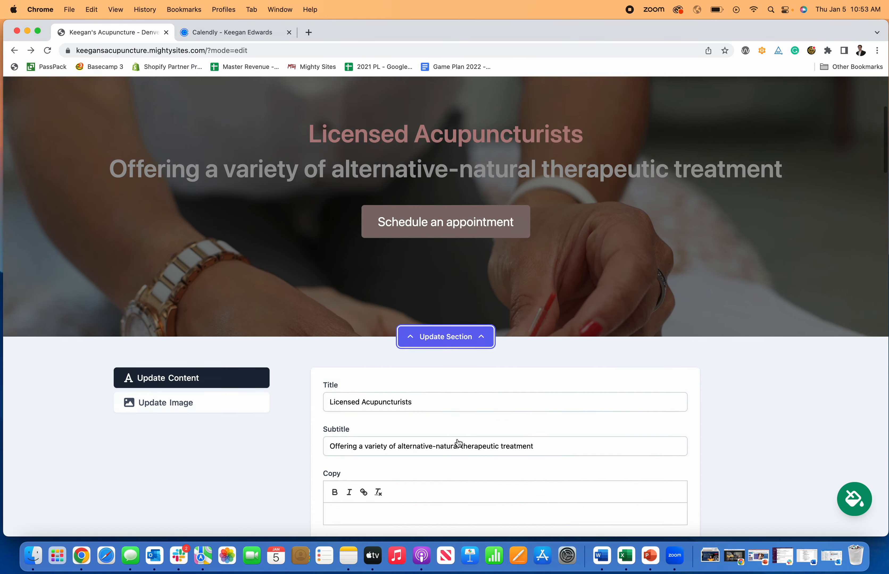
# Try the click-to-email link action, then cancel and collapse the hero form, keeping the Calendly link
pyautogui.click(651, 457)
pyautogui.click(477, 214)
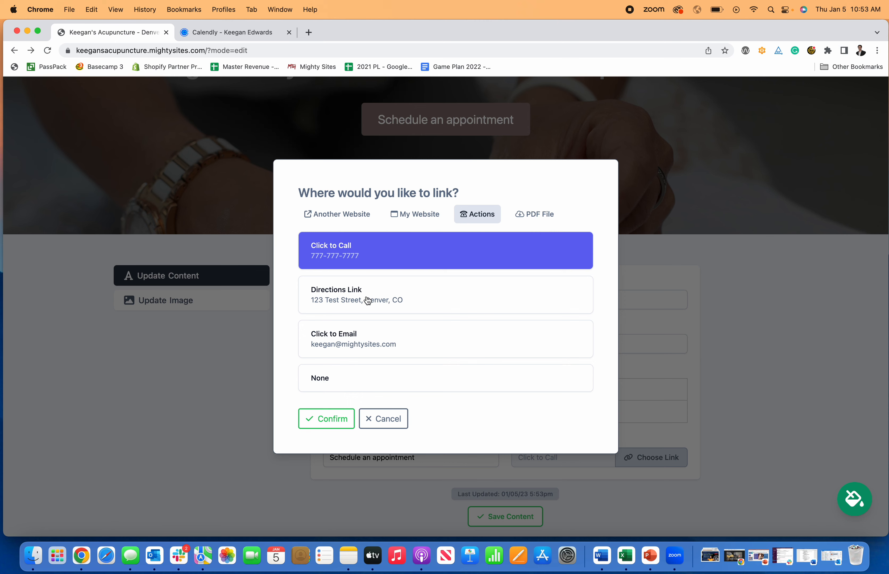
pyautogui.click(354, 342)
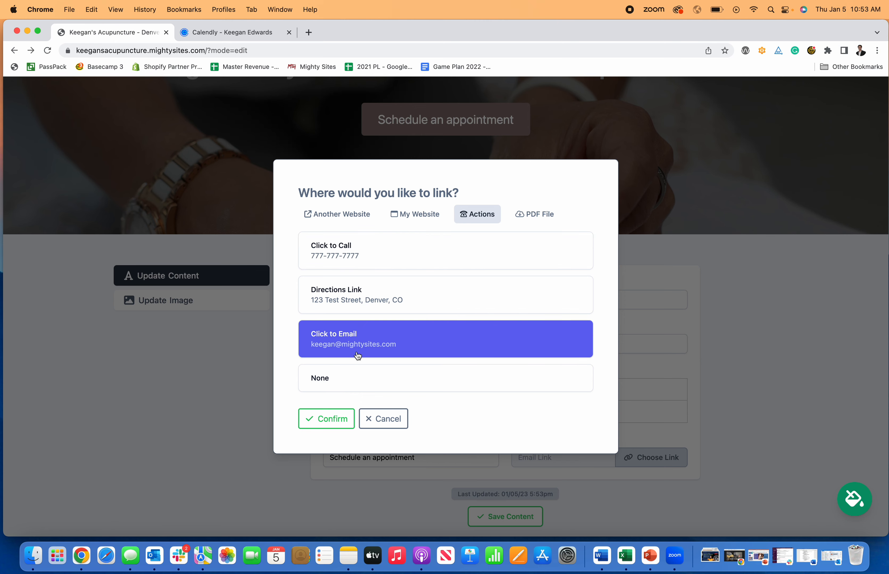
pyautogui.click(388, 425)
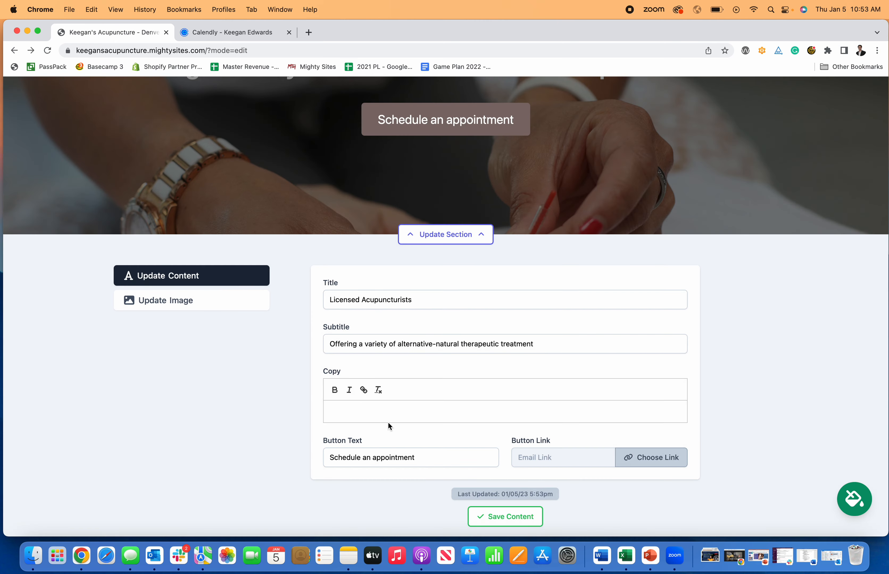
pyautogui.click(480, 226)
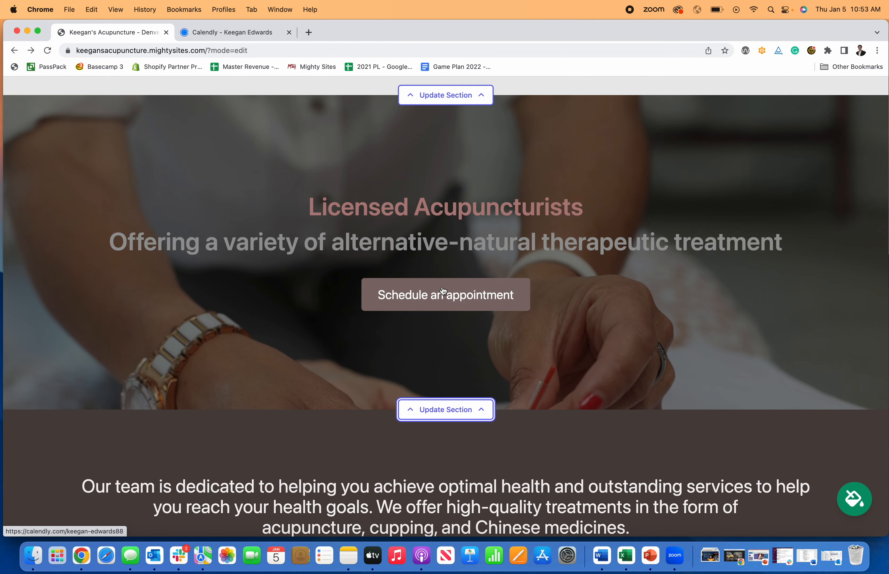
# Add the line 'This is how you create a website for an acupuncture clinic.' to the team copy, fixing typos
pyautogui.scroll(-8, 444, 295)
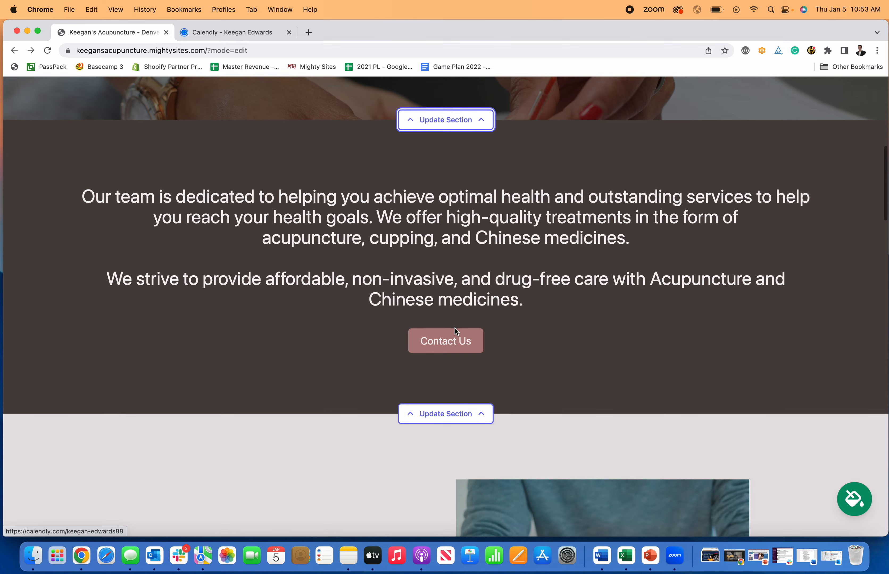
pyautogui.click(464, 414)
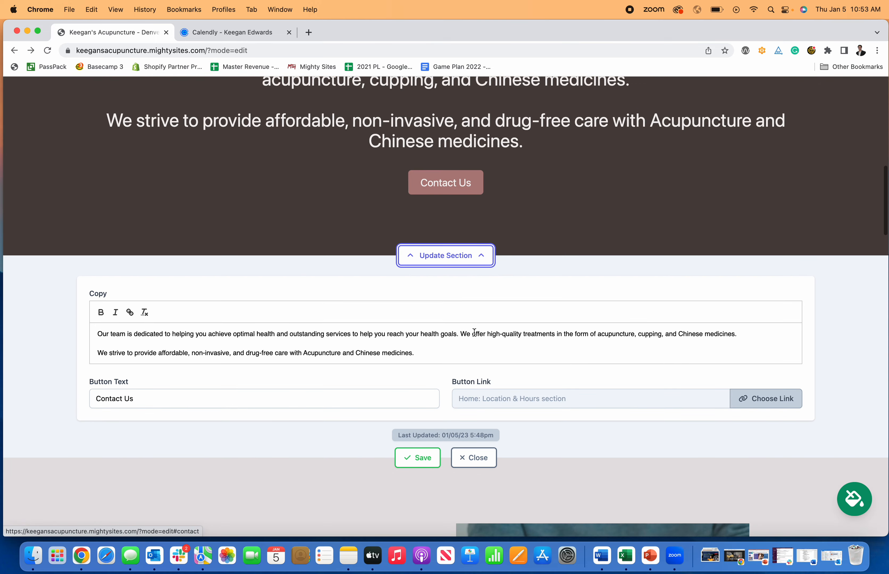
pyautogui.click(431, 349)
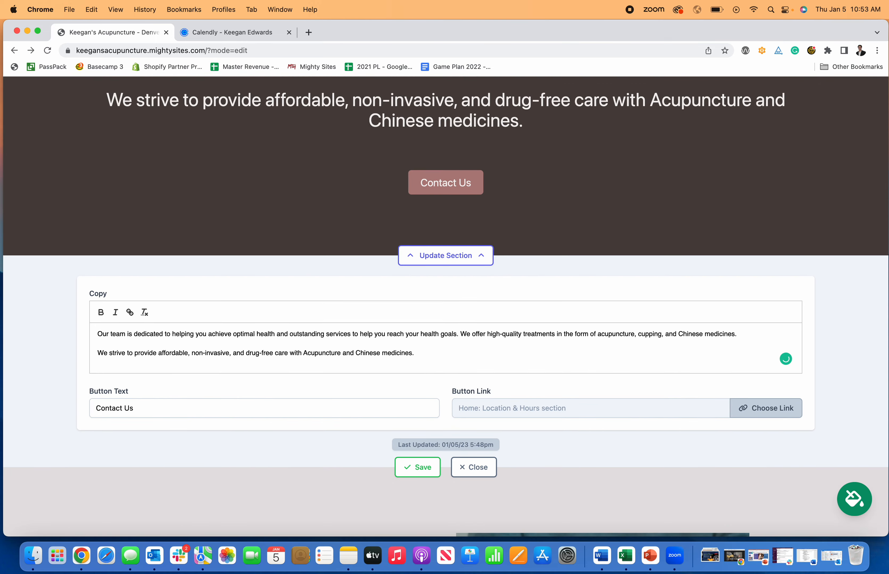
pyautogui.press('Return')
pyautogui.write('The')
pyautogui.press('BackSpace')
pyautogui.press('BackSpace')
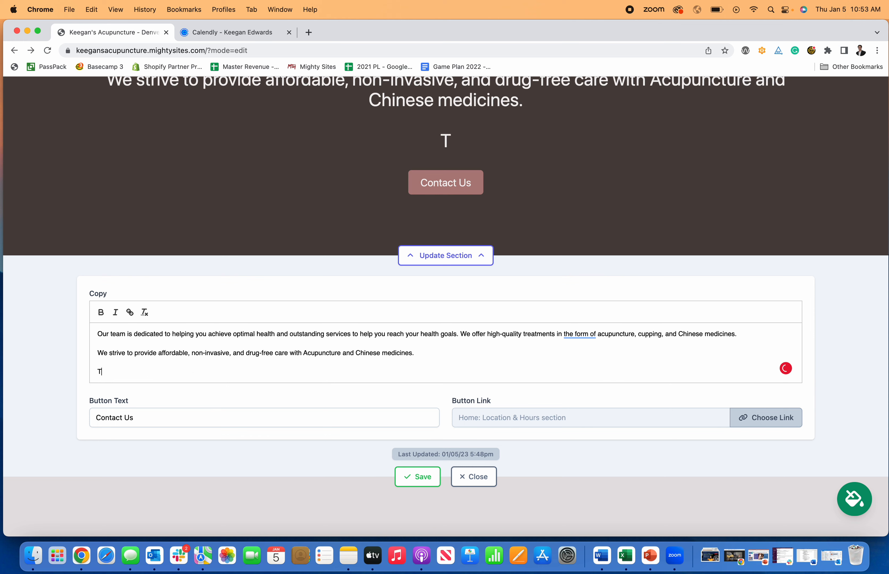
pyautogui.write('his is how')
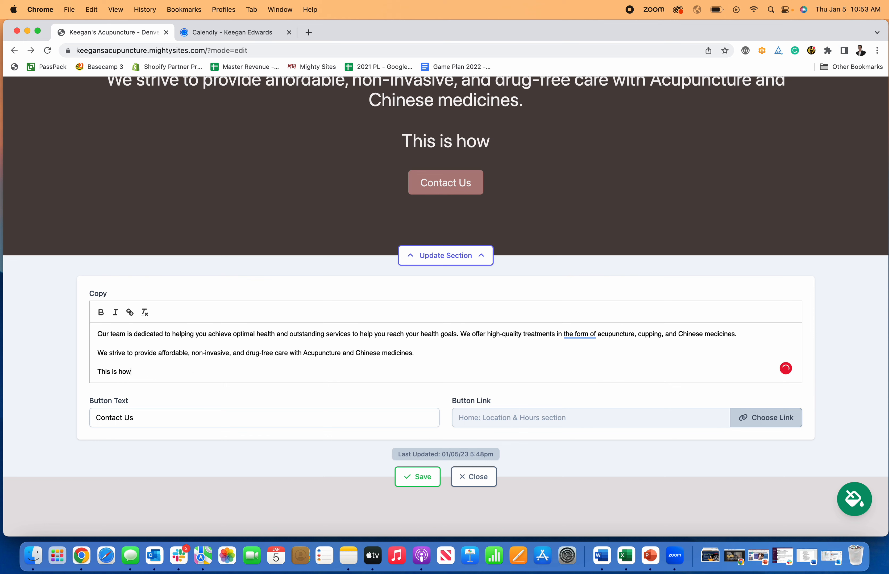
pyautogui.write(' you create a we')
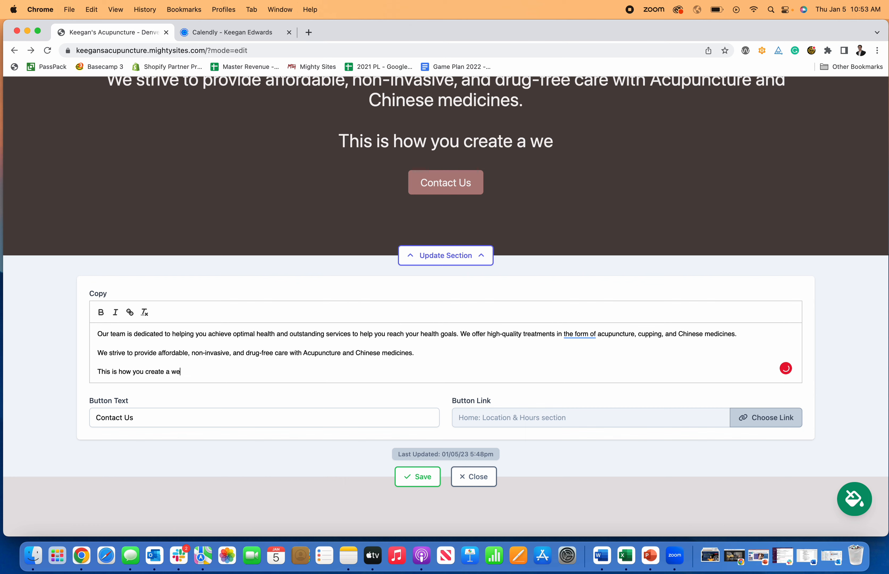
pyautogui.write('bsite for a')
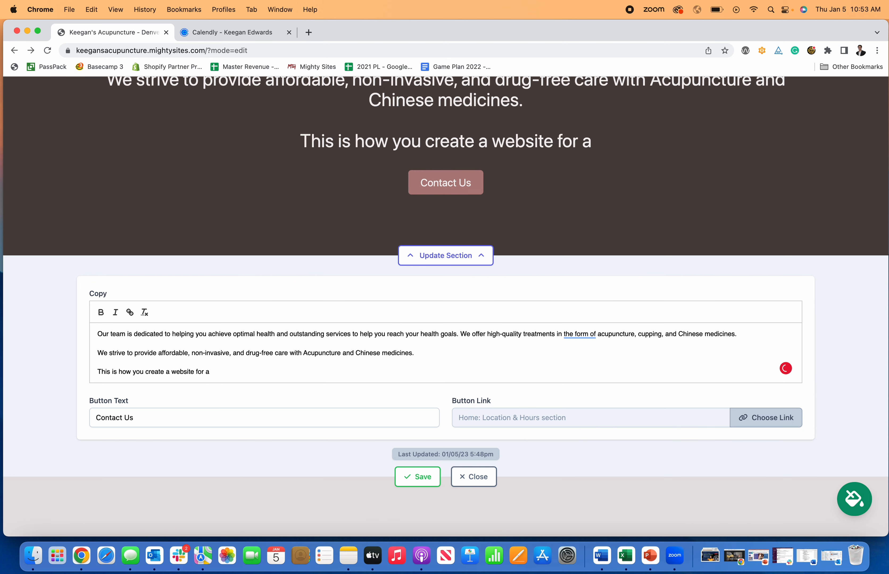
pyautogui.write(' acupuncture')
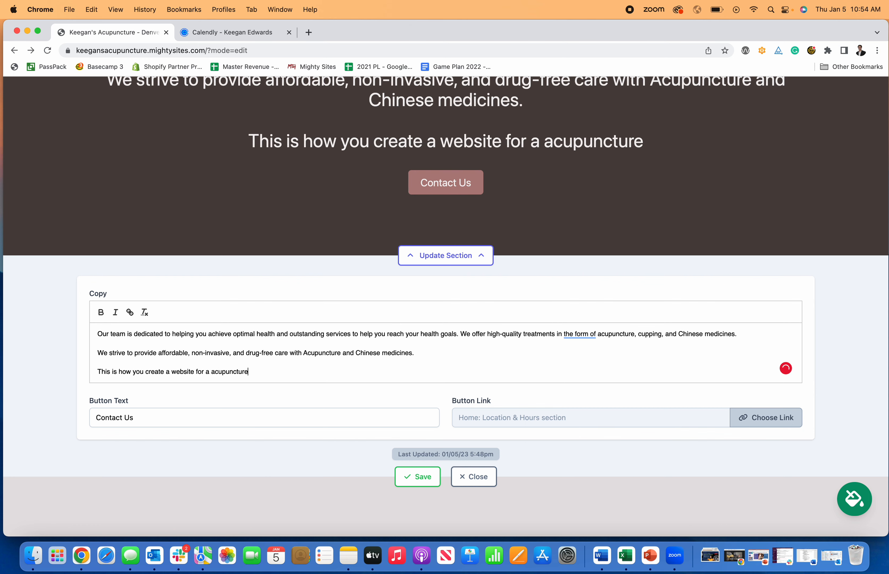
pyautogui.write(' clinci')
pyautogui.press('BackSpace')
pyautogui.press('BackSpace')
pyautogui.write('ic.')
pyautogui.click(210, 372)
pyautogui.write('n')
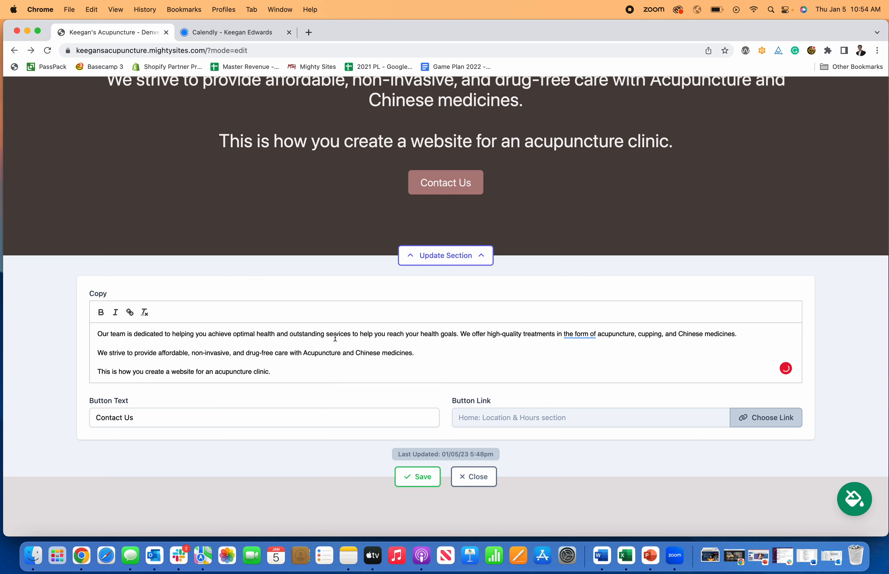
# Try bold and italic on the new line, then remove both to leave it plain
pyautogui.tripleClick(284, 371)
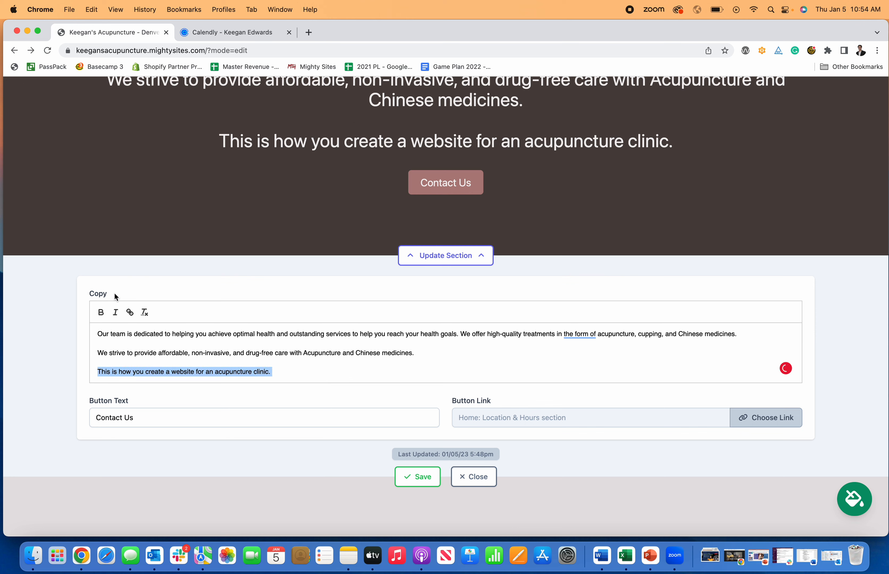
pyautogui.click(97, 312)
pyautogui.click(116, 313)
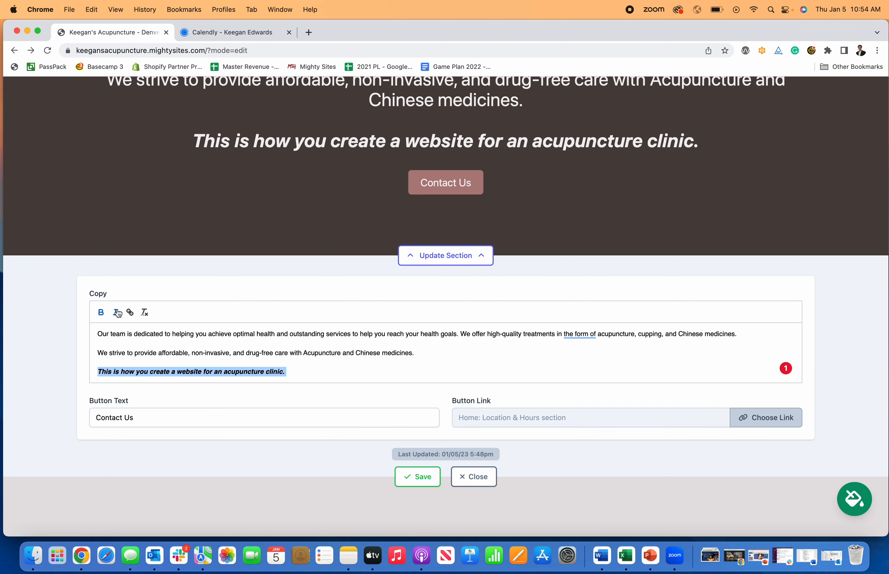
pyautogui.click(115, 313)
pyautogui.click(101, 316)
pyautogui.click(338, 377)
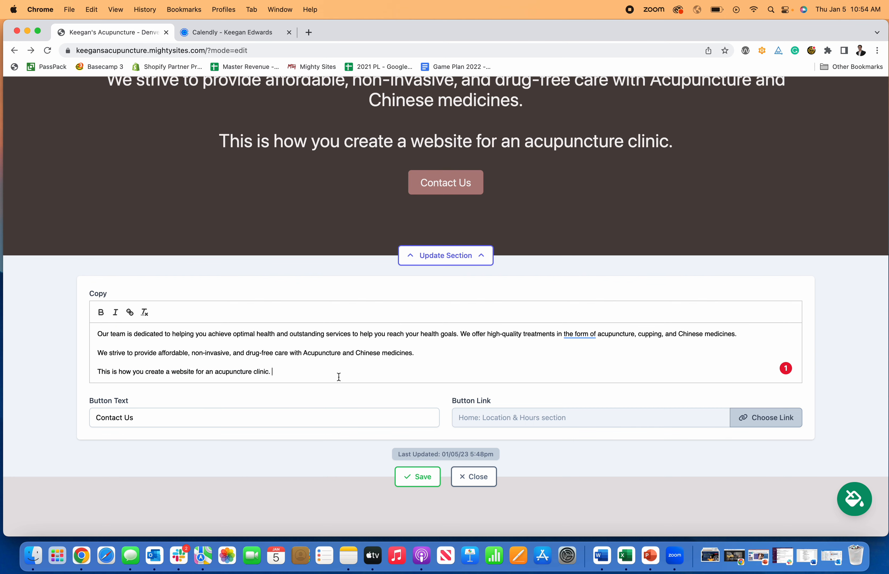
# Save and close the team section editor, then reopen it to view the button's link choices
pyautogui.click(417, 477)
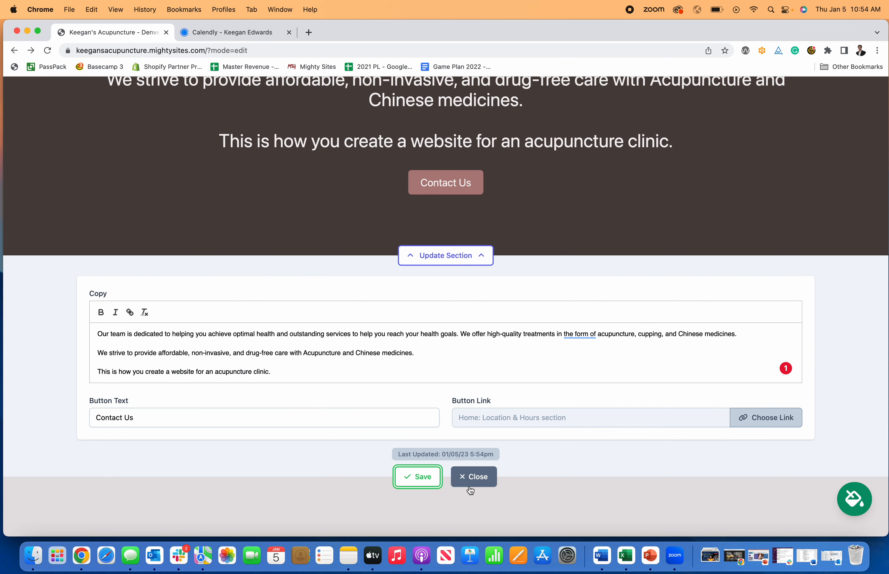
pyautogui.click(471, 478)
pyautogui.click(463, 258)
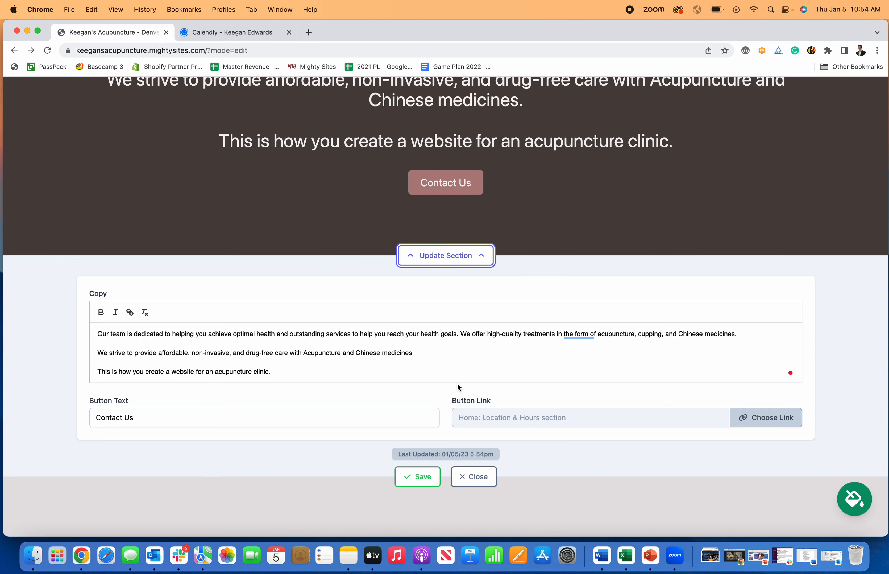
pyautogui.click(741, 417)
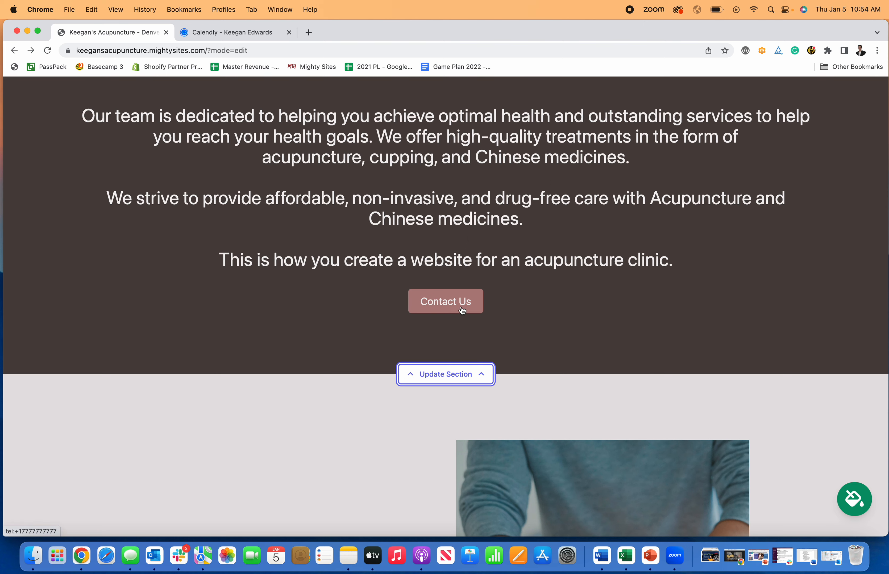
# Test where the Contact Us button leads and dismiss the call prompt
pyautogui.click(461, 307)
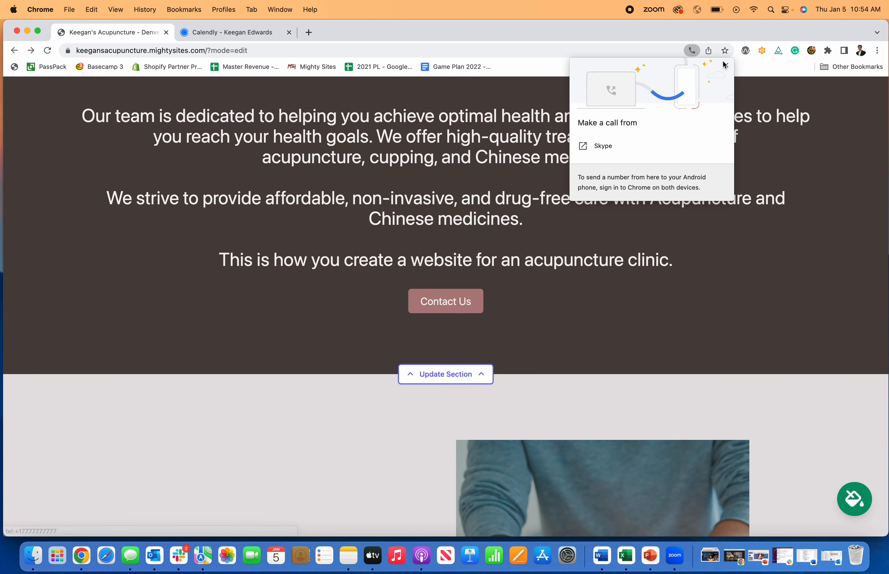
pyautogui.click(609, 272)
pyautogui.scroll(-5, 609, 271)
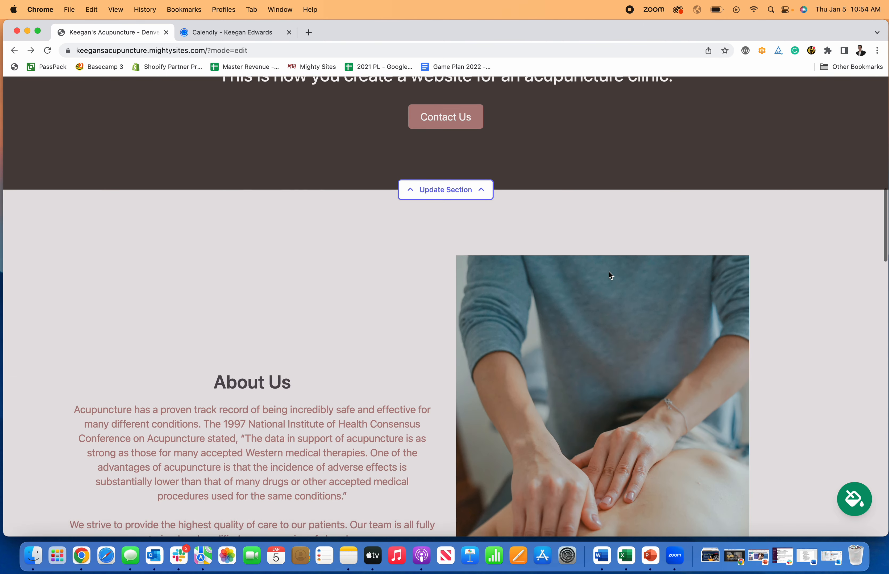
pyautogui.scroll(-10, 609, 272)
pyautogui.scroll(3, 609, 272)
pyautogui.scroll(-3, 609, 271)
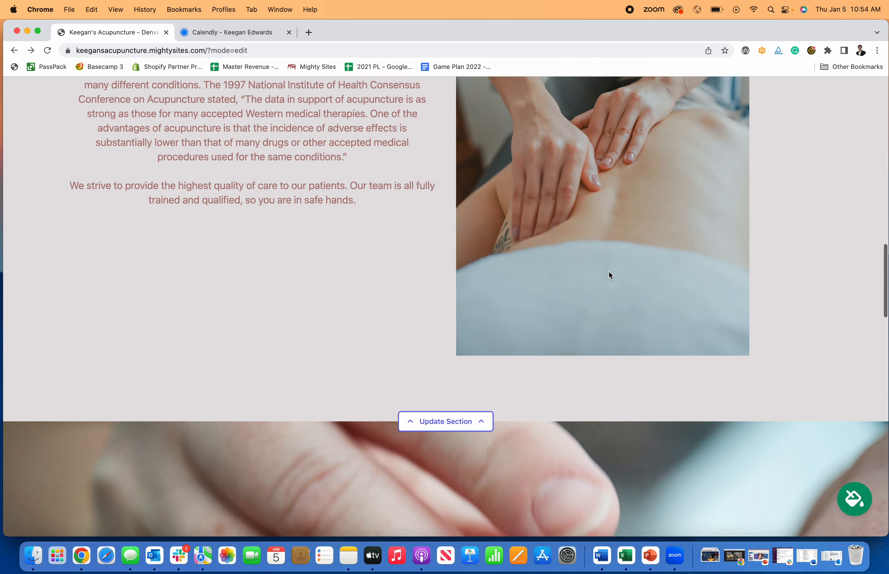
pyautogui.scroll(-15, 609, 271)
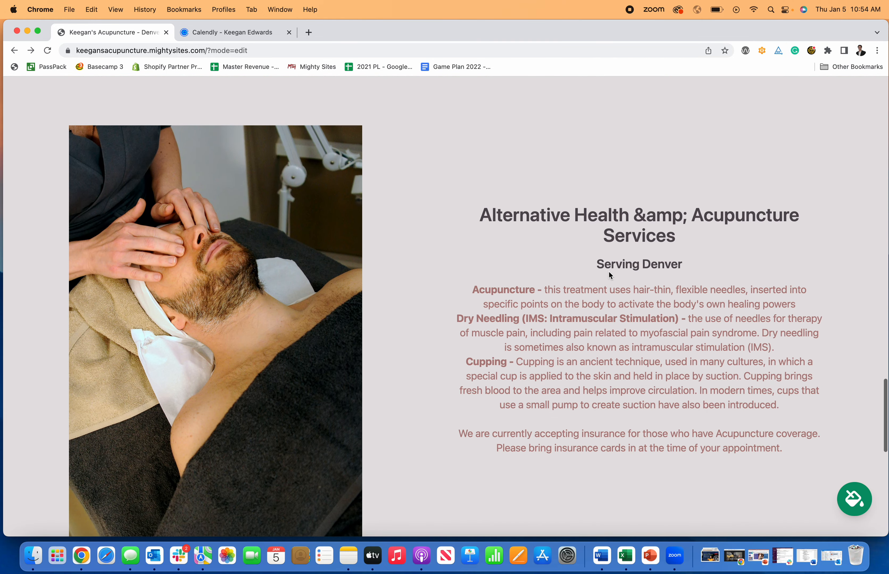
pyautogui.scroll(-15, 609, 271)
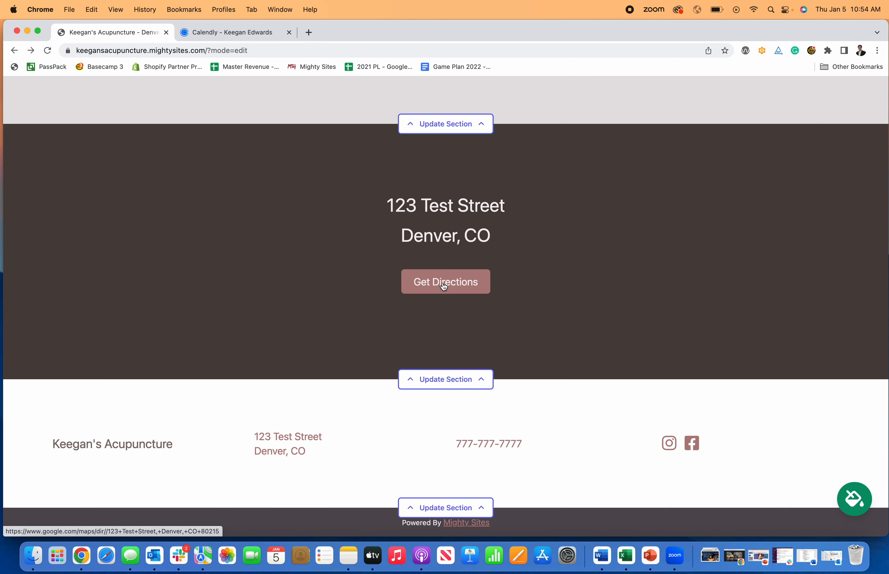
# Open the location settings for the address section
pyautogui.click(441, 391)
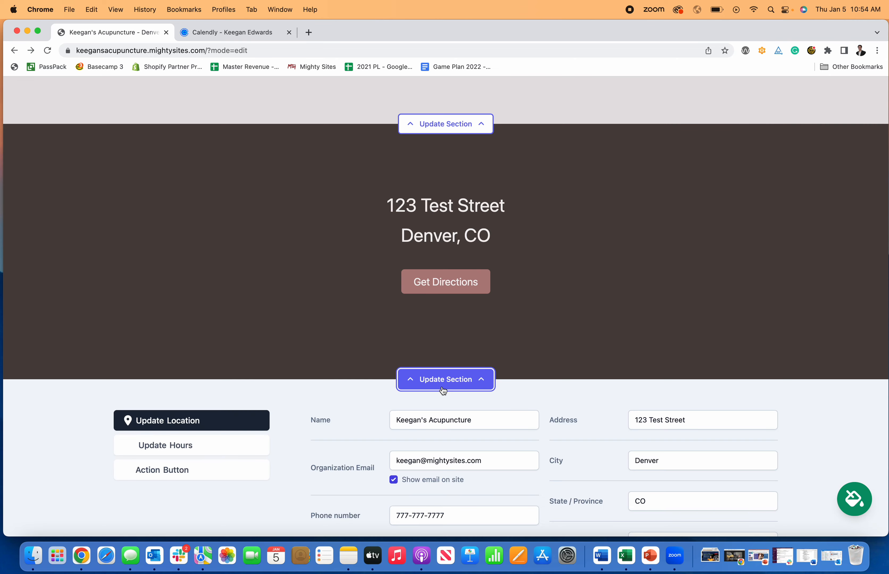
pyautogui.scroll(15, 468, 235)
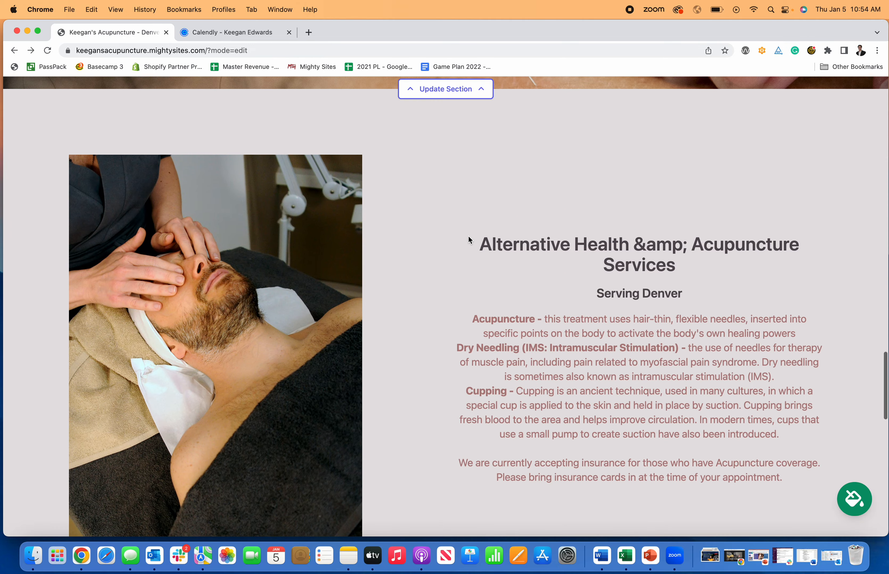
pyautogui.scroll(-13, 468, 235)
pyautogui.scroll(12, 469, 237)
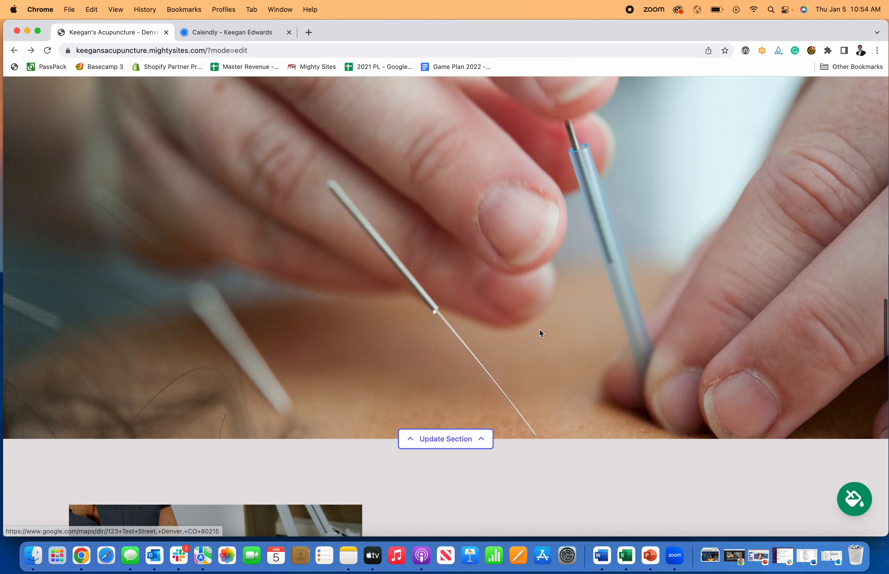
pyautogui.scroll(-6, 539, 332)
pyautogui.scroll(10, 539, 331)
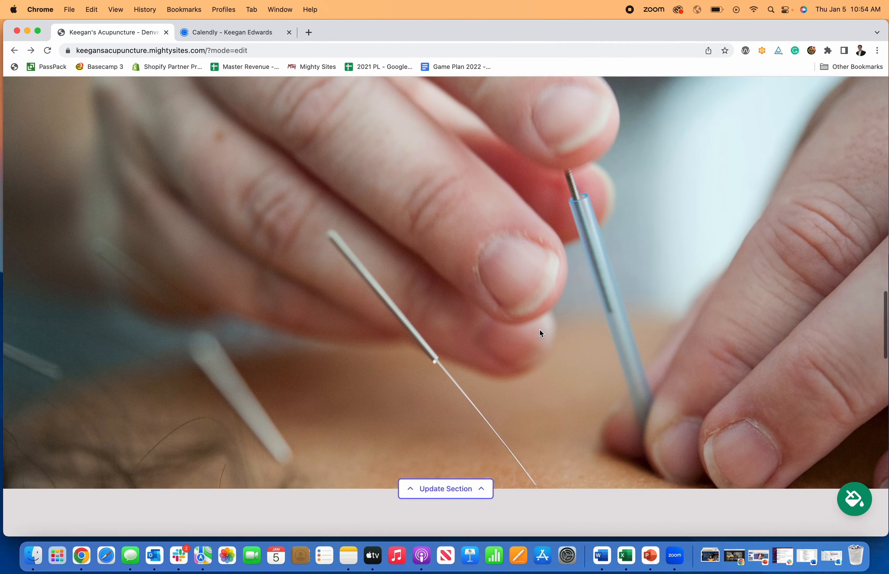
pyautogui.scroll(-4, 540, 331)
# Open the needle image section's photo settings, then the About Us section's editing panel
pyautogui.click(462, 342)
pyautogui.scroll(-15, 461, 341)
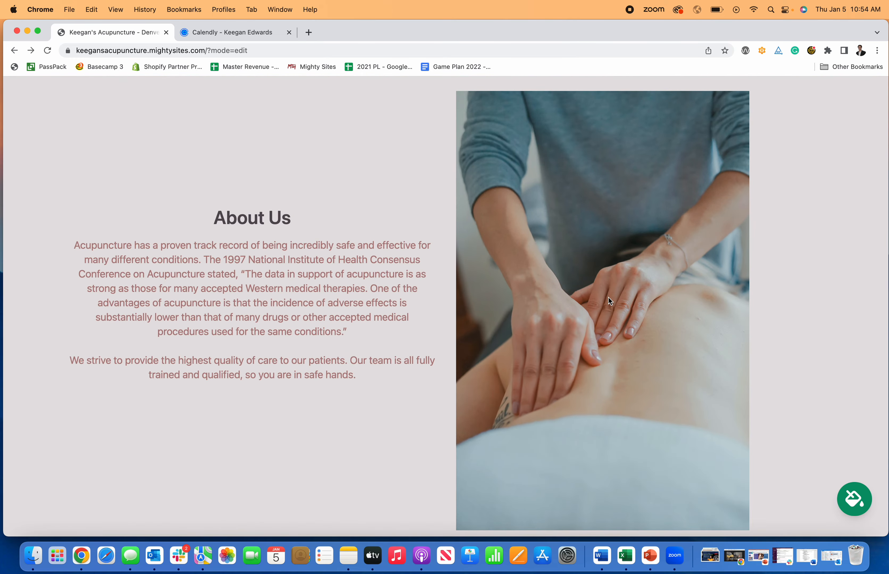
pyautogui.scroll(15, 608, 298)
pyautogui.scroll(-15, 610, 301)
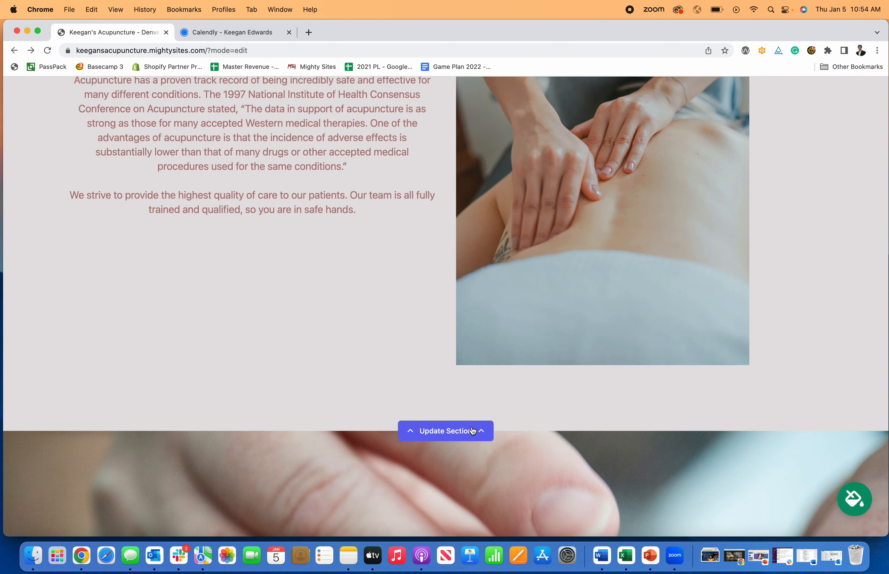
pyautogui.click(473, 431)
# Start replacing the About Us photo, dropping the computer upload for an Unsplash search for Acupuncture
pyautogui.scroll(-3, 472, 428)
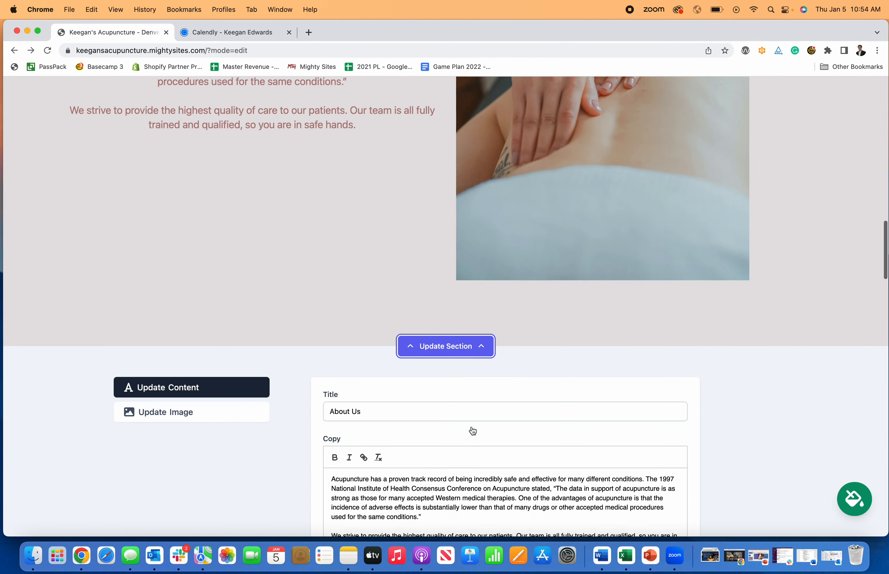
pyautogui.click(245, 388)
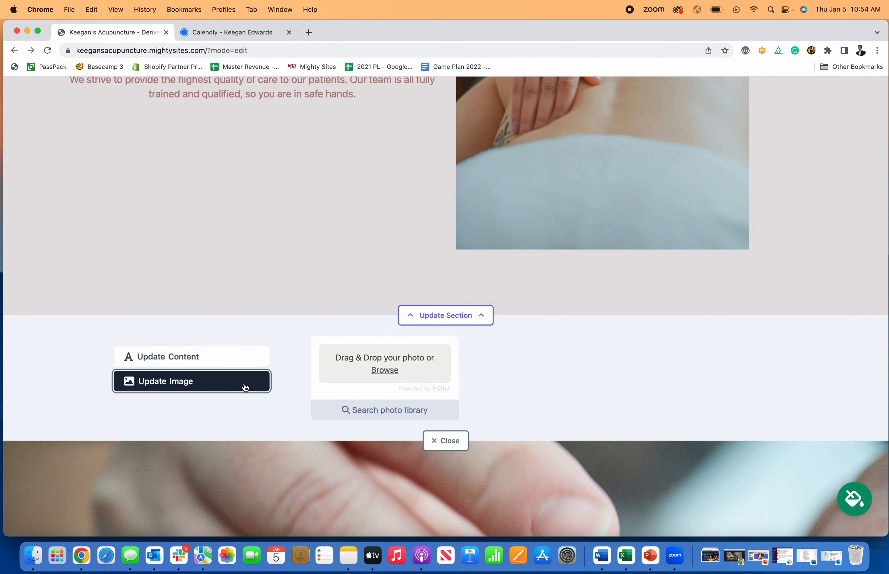
pyautogui.click(388, 371)
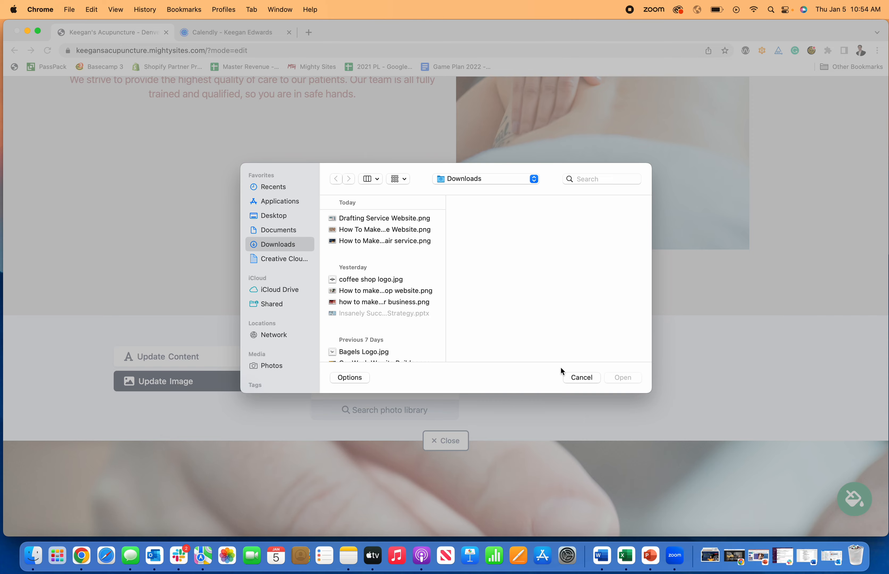
pyautogui.click(583, 378)
pyautogui.click(413, 410)
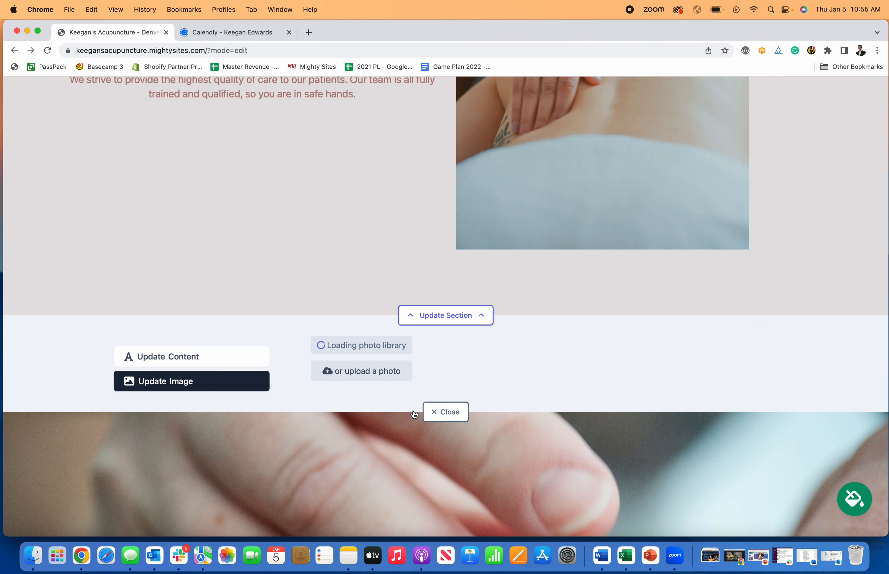
pyautogui.scroll(-3, 512, 331)
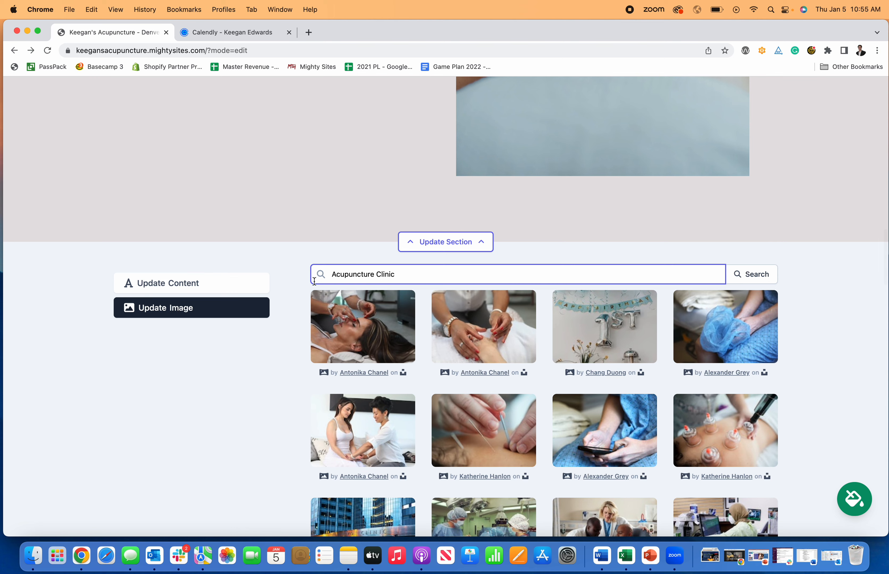
pyautogui.scroll(-1, 620, 412)
pyautogui.scroll(-3, 620, 412)
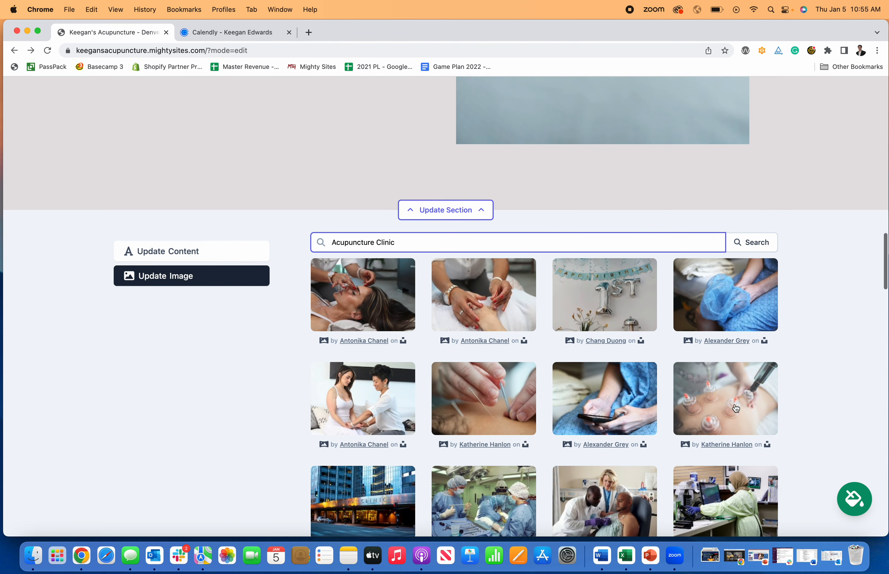
pyautogui.scroll(-5, 720, 409)
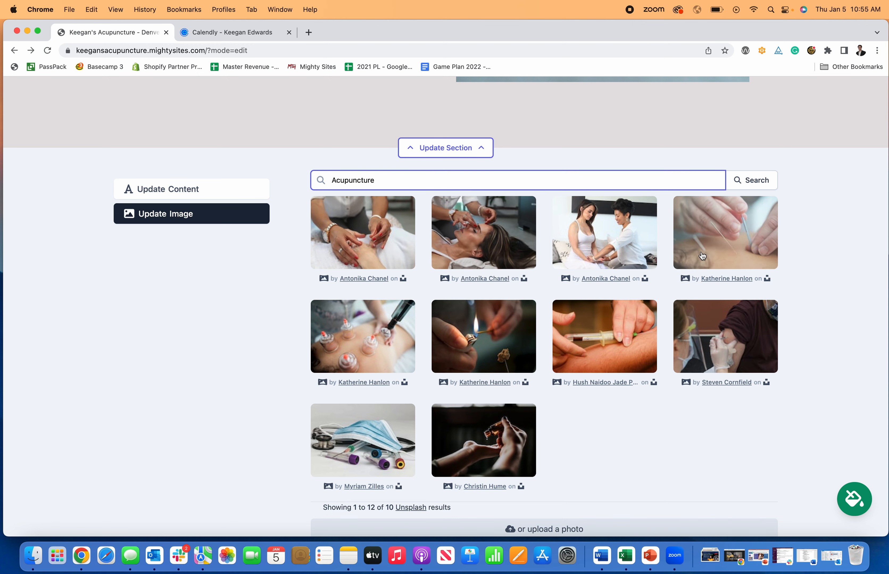
# Choose the close-up photo of hands placing needles, save the image, and close the editor
pyautogui.click(711, 256)
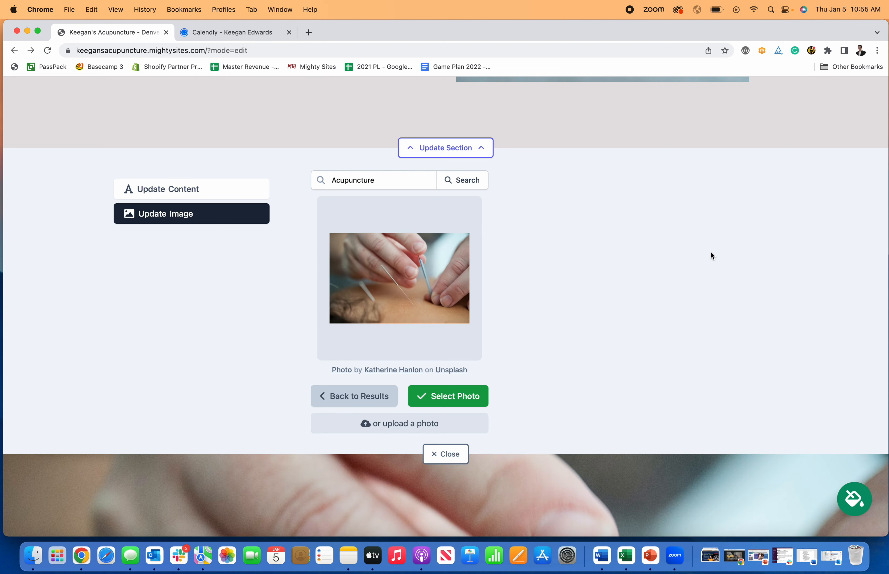
pyautogui.click(452, 398)
pyautogui.scroll(-5, 562, 368)
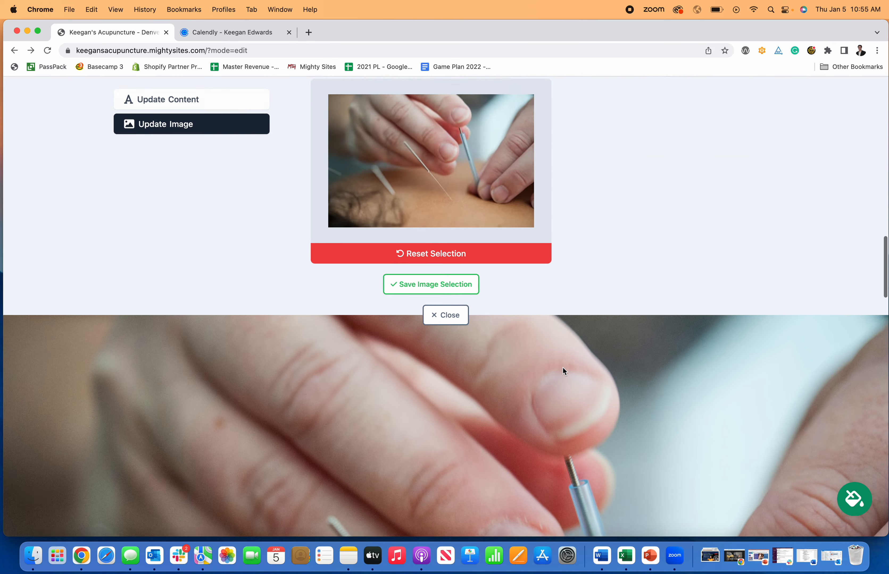
pyautogui.scroll(10, 562, 367)
pyautogui.scroll(5, 562, 366)
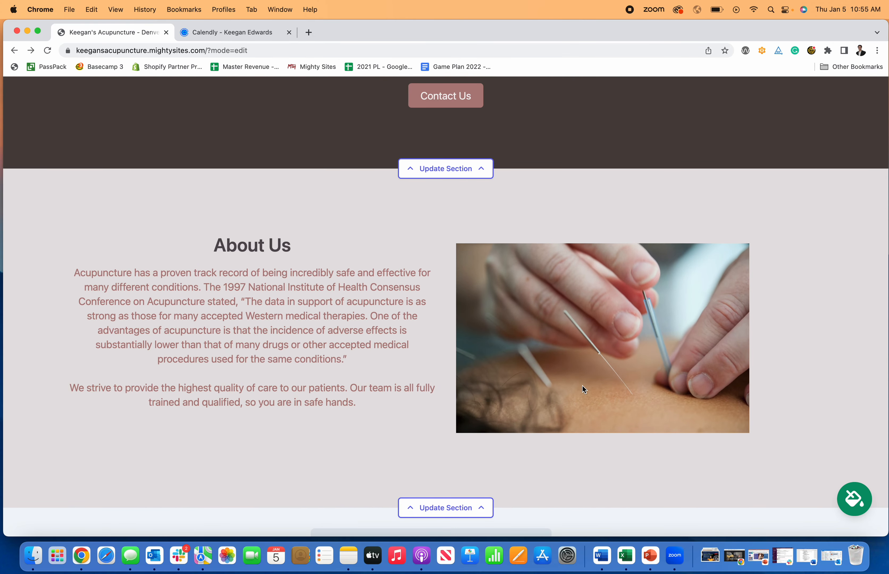
pyautogui.scroll(-8, 468, 409)
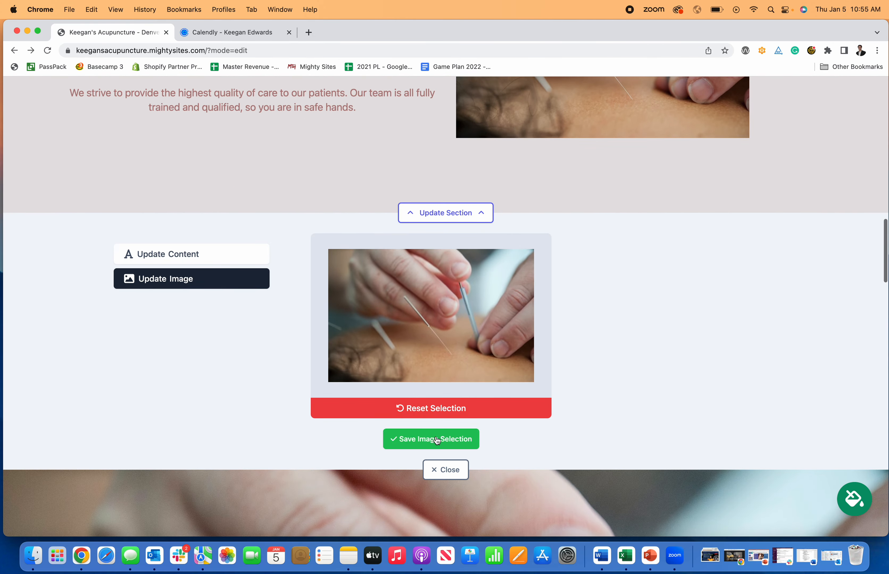
pyautogui.click(436, 441)
pyautogui.click(446, 436)
pyautogui.scroll(-1, 548, 367)
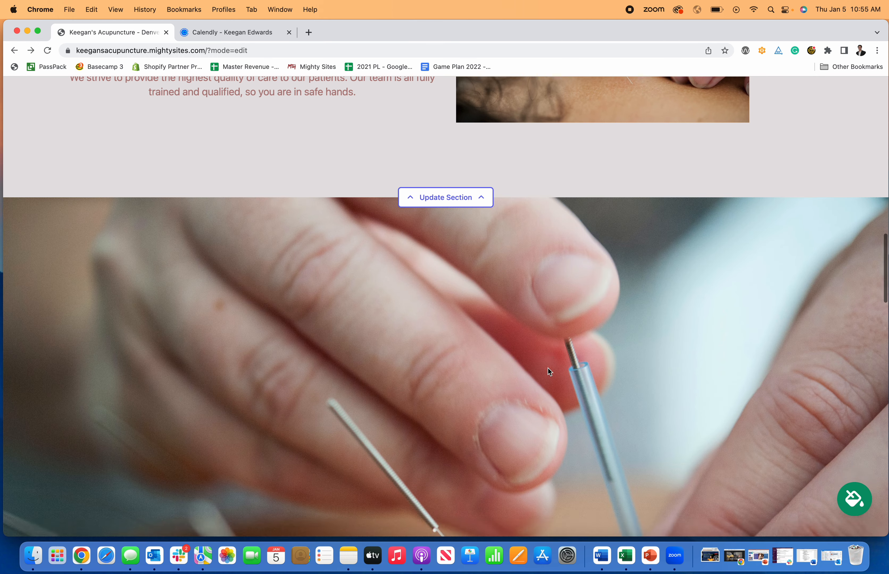
pyautogui.scroll(-9, 548, 368)
# Save the 123 Test Street, Denver, CO location details and close the location editor
pyautogui.scroll(5, 568, 213)
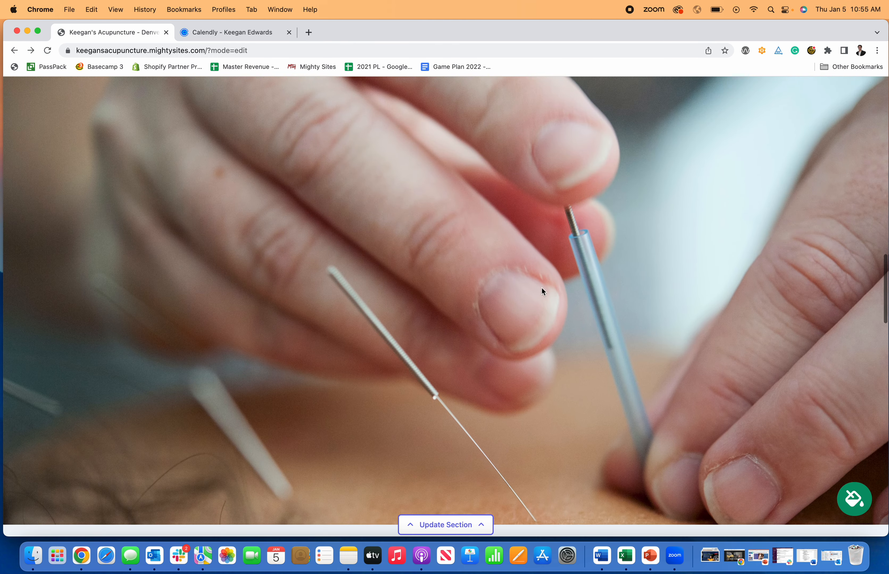
pyautogui.scroll(18, 538, 355)
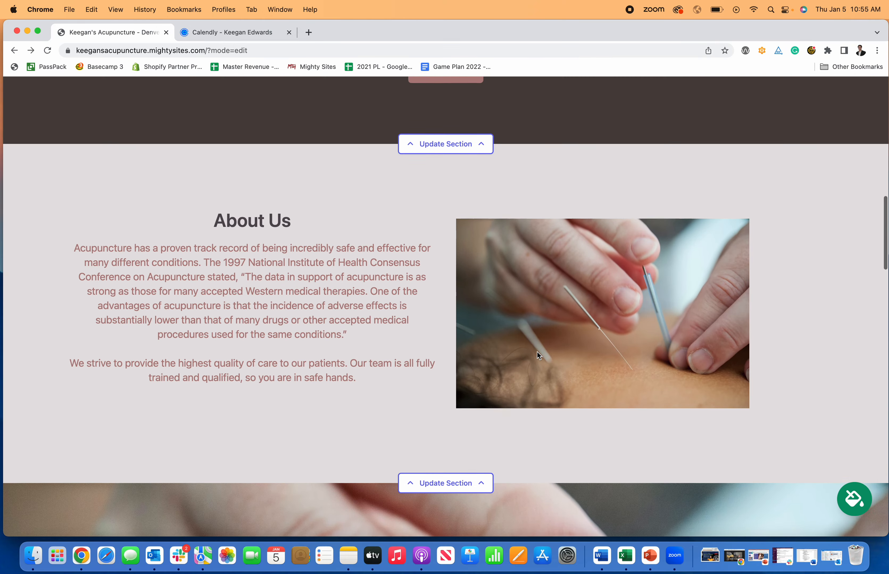
pyautogui.scroll(1, 537, 355)
pyautogui.scroll(-15, 555, 303)
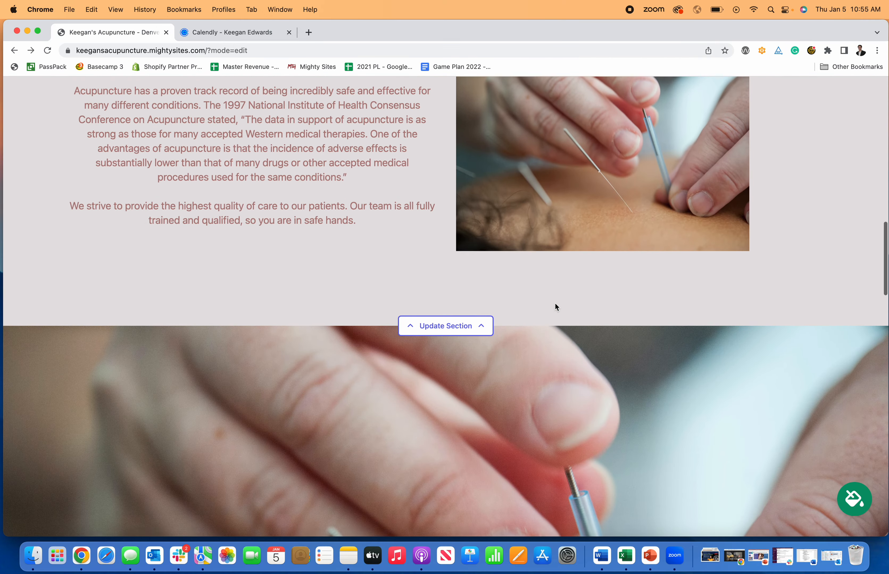
pyautogui.scroll(-18, 555, 303)
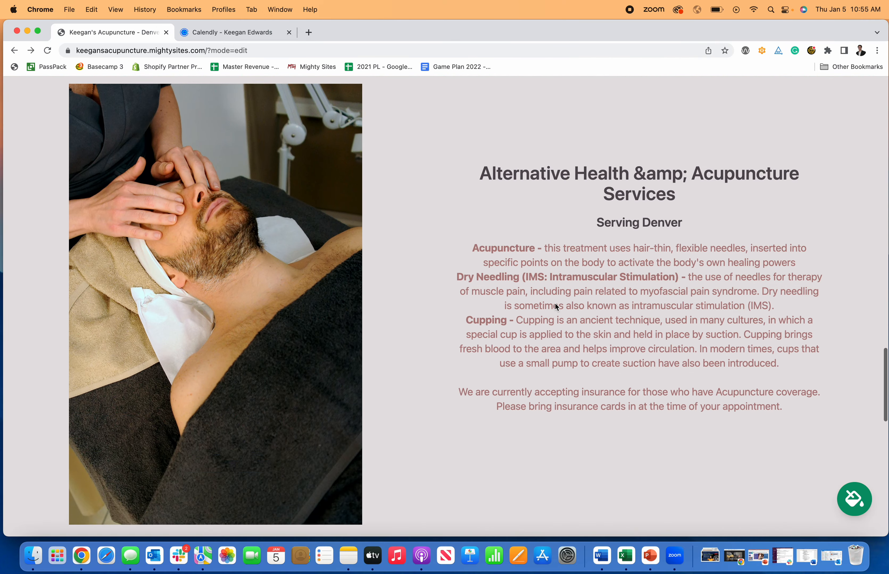
pyautogui.scroll(-12, 555, 304)
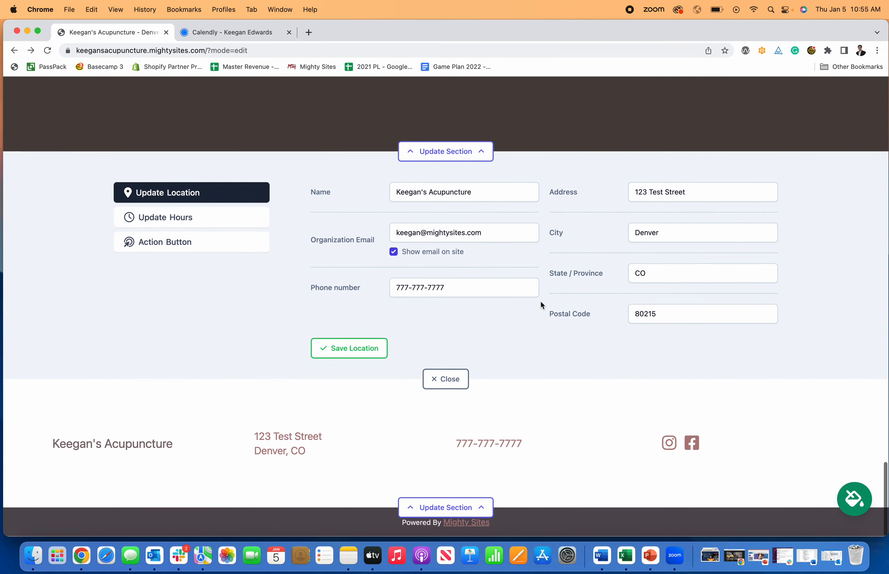
pyautogui.click(370, 348)
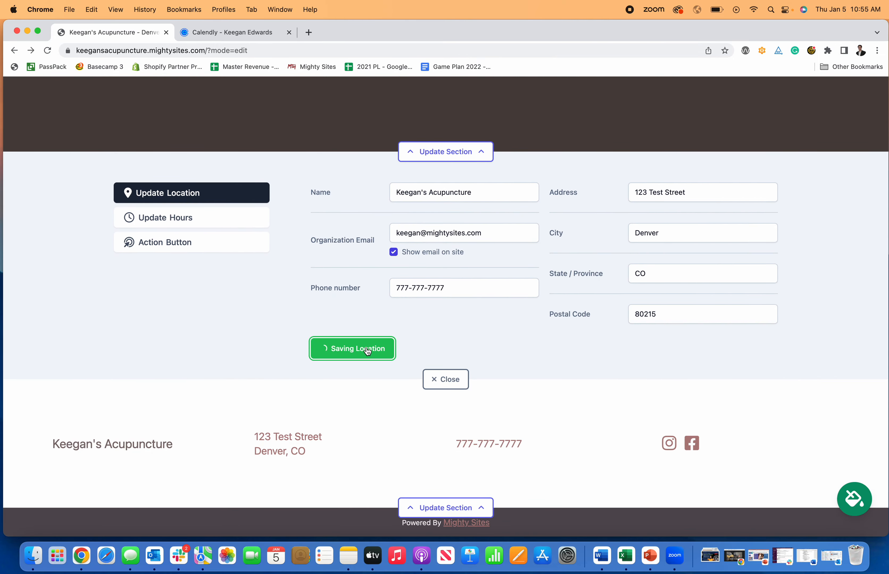
pyautogui.click(446, 379)
# Scroll back through the page and turn off editing mode to view the finished site
pyautogui.scroll(20, 447, 387)
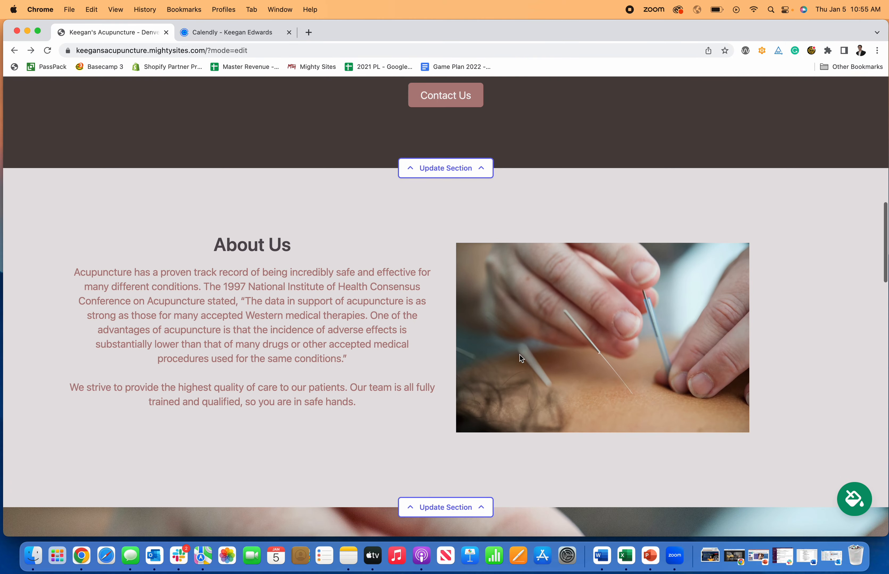
pyautogui.scroll(6, 521, 358)
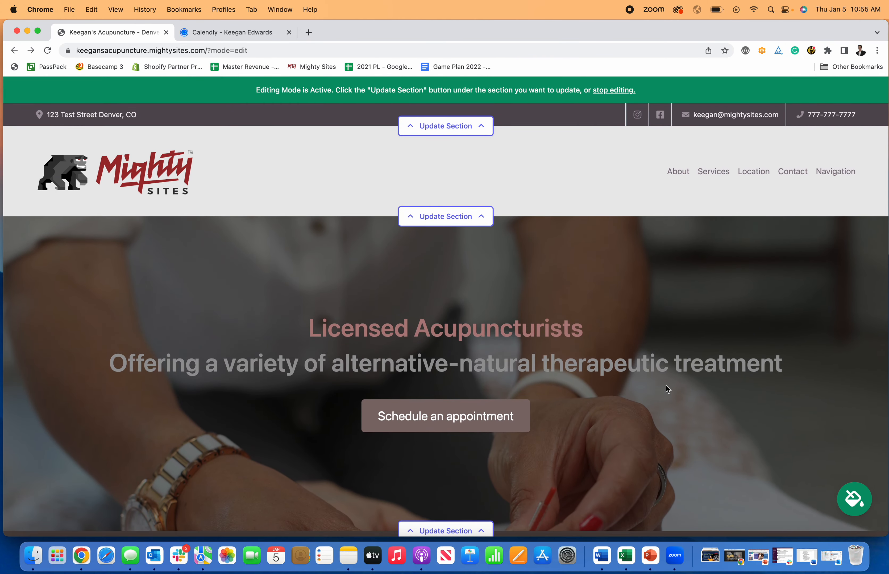
pyautogui.scroll(-3, 666, 387)
pyautogui.scroll(3, 666, 386)
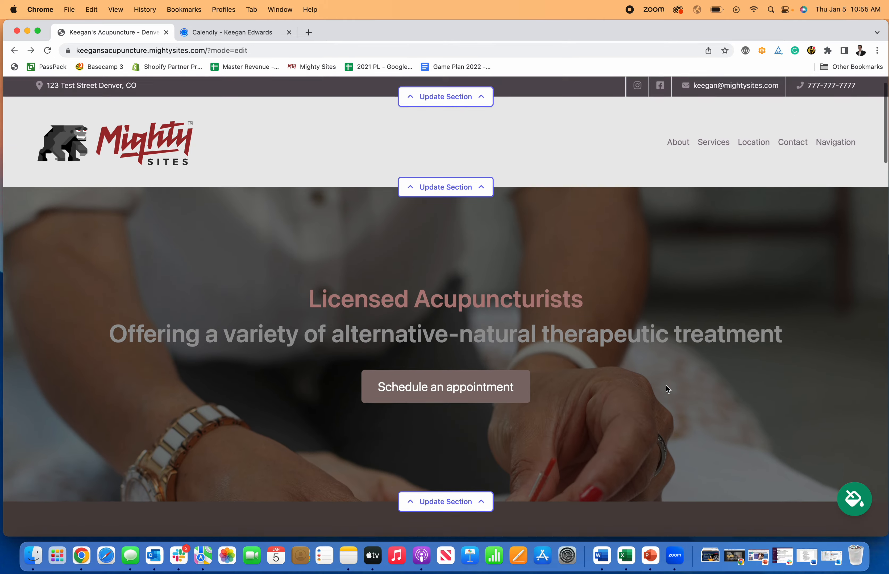
pyautogui.scroll(-15, 665, 386)
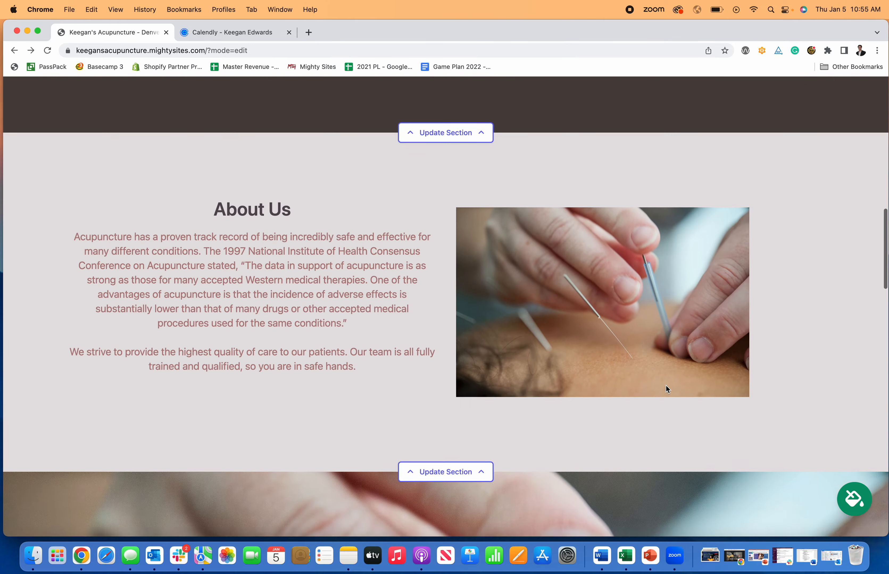
pyautogui.scroll(-15, 667, 389)
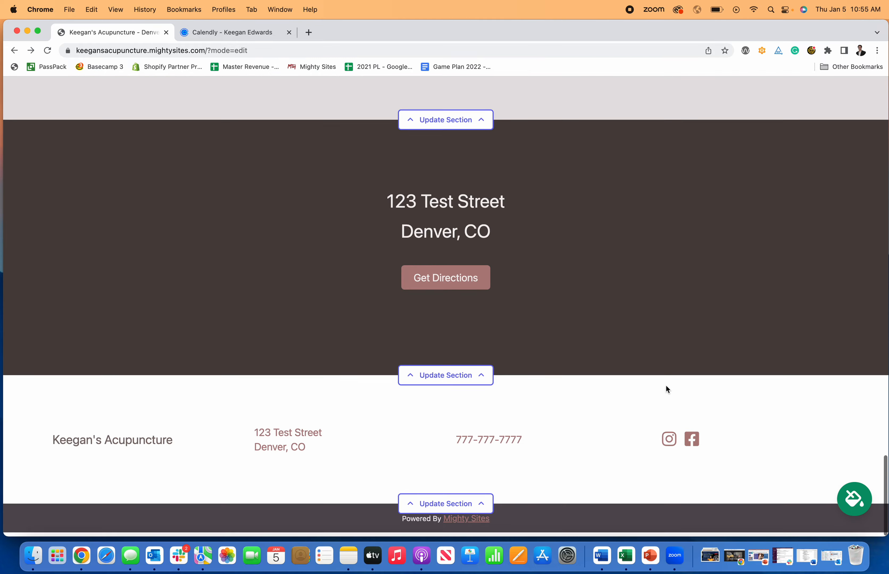
pyautogui.scroll(20, 665, 386)
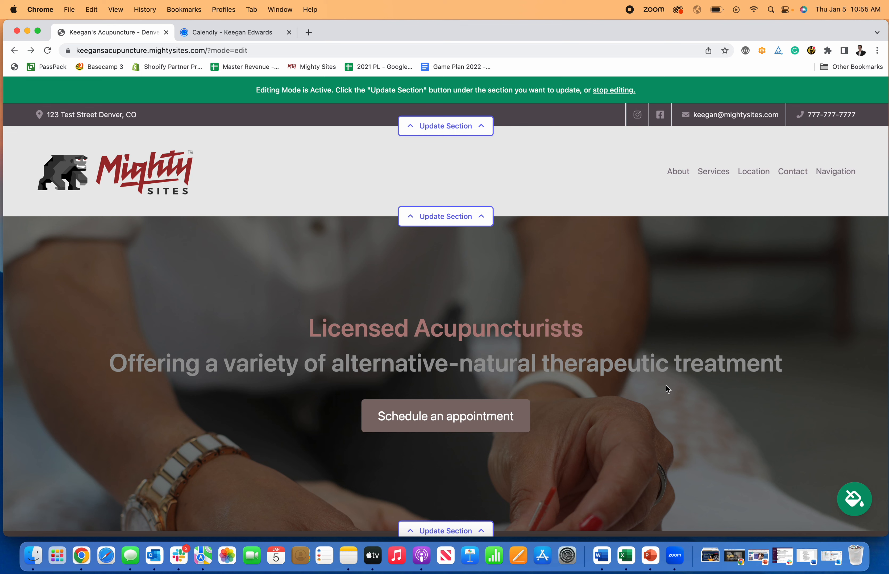
pyautogui.click(609, 91)
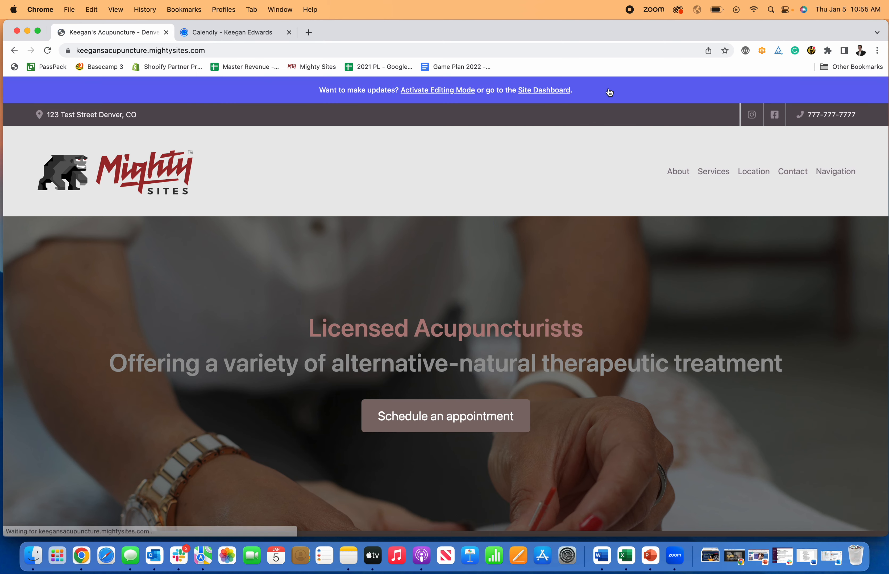
# Visit the site dashboard's custom-domain connection form, then return to the website dashboard
pyautogui.click(547, 92)
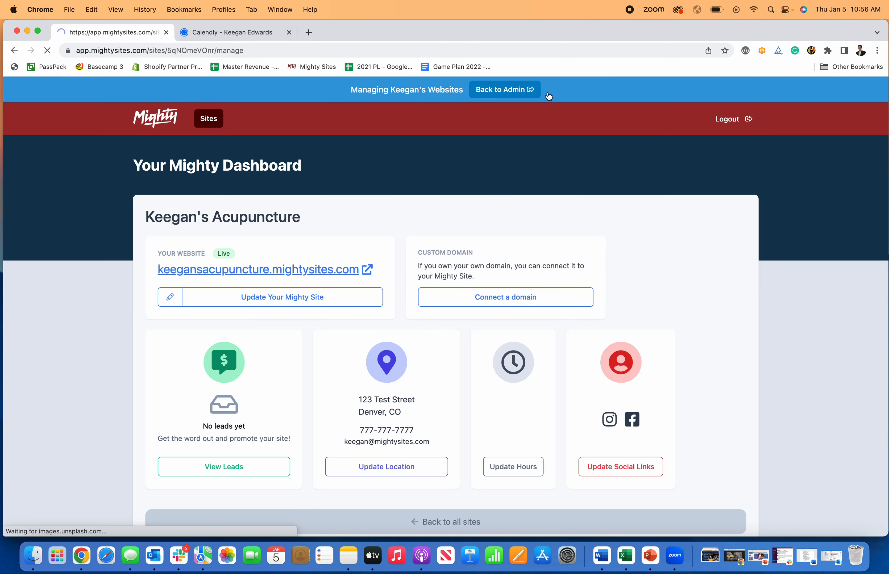
pyautogui.click(517, 297)
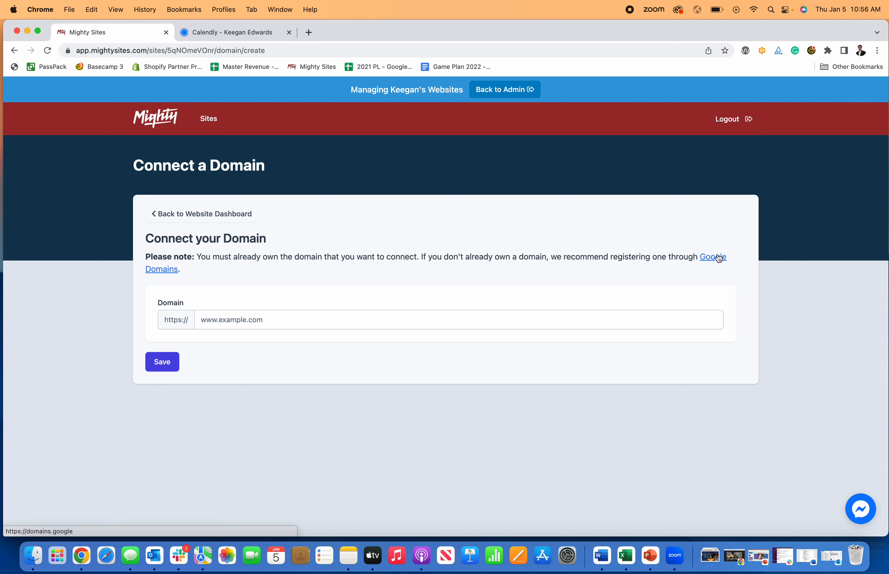
pyautogui.click(229, 219)
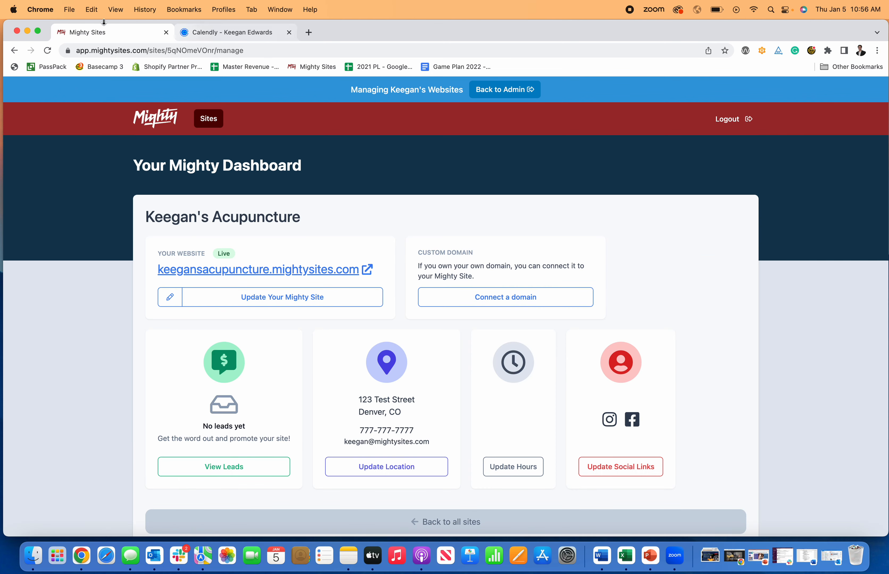
# Check the page's connection security info, then reopen the acupuncture site in editing mode
pyautogui.click(68, 51)
pyautogui.click(59, 237)
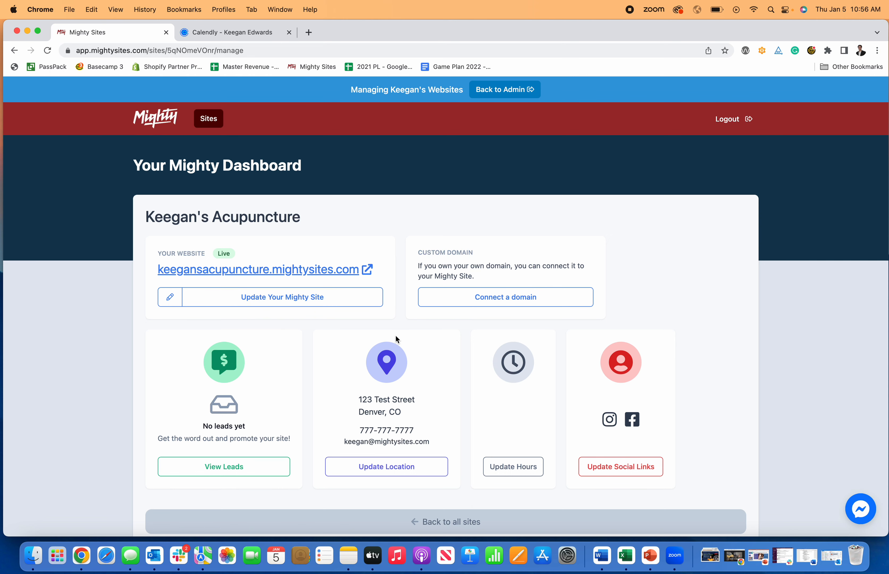
pyautogui.click(329, 303)
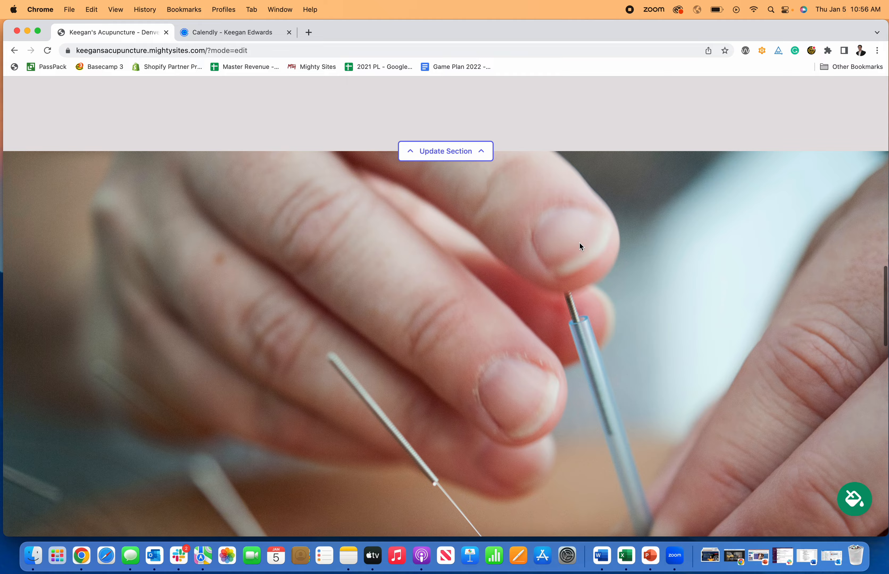
# Turn off editing mode and scroll through the public acupuncture site, ending back at the top
pyautogui.scroll(-15, 580, 242)
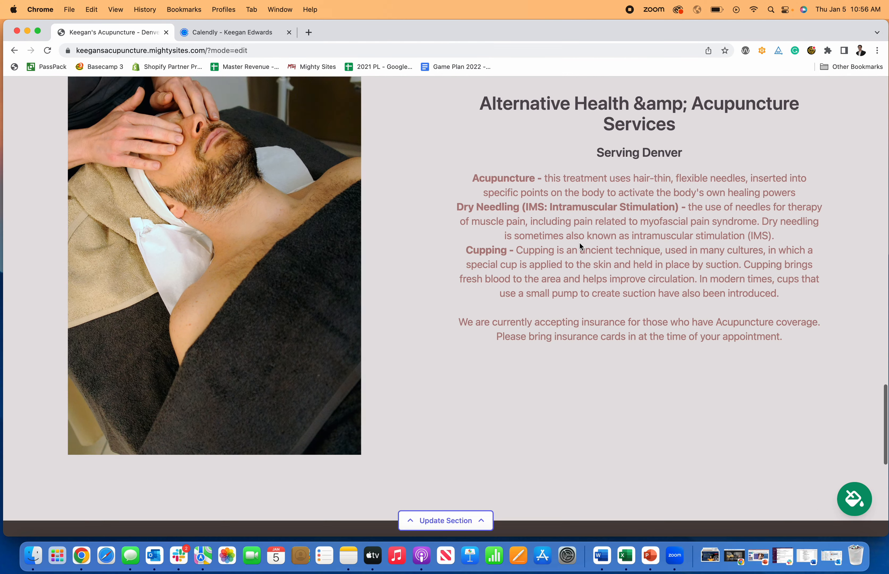
pyautogui.scroll(15, 579, 243)
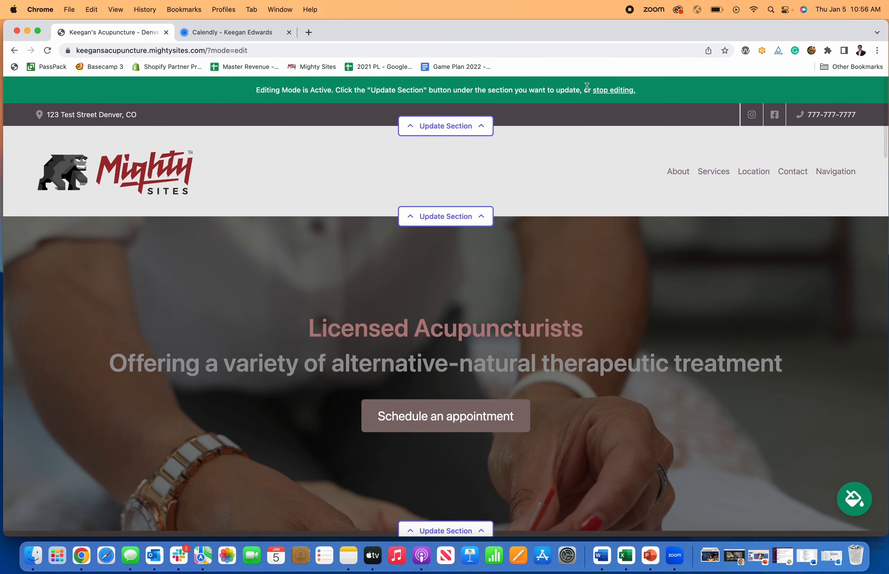
pyautogui.click(609, 96)
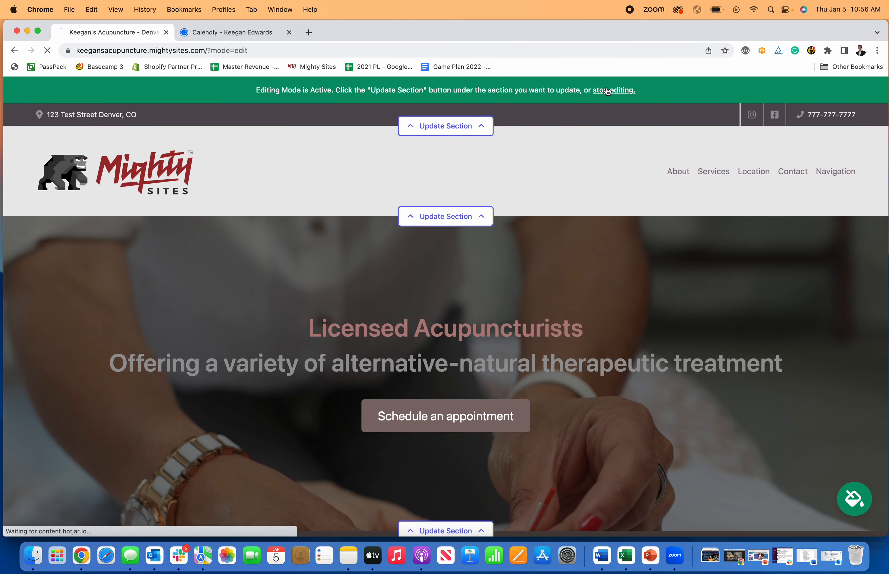
pyautogui.scroll(-20, 455, 257)
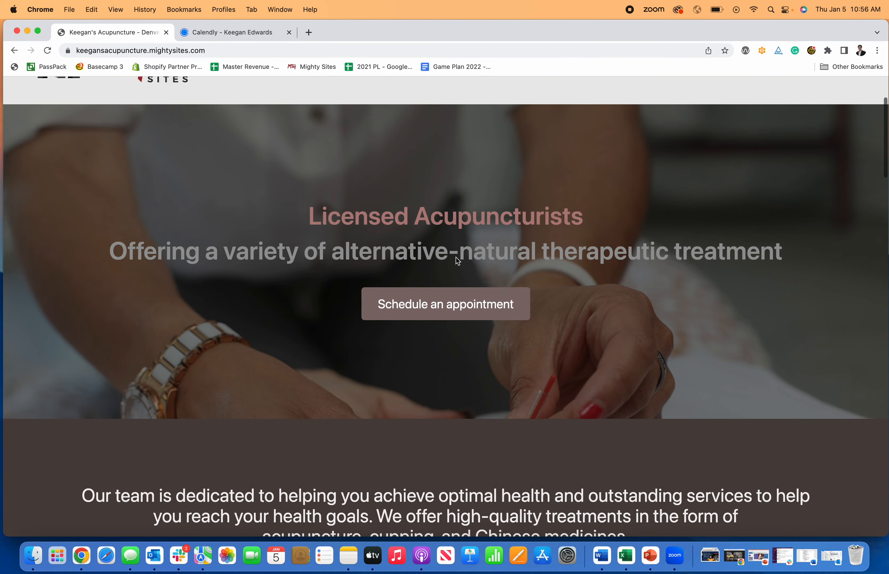
pyautogui.scroll(-12, 456, 257)
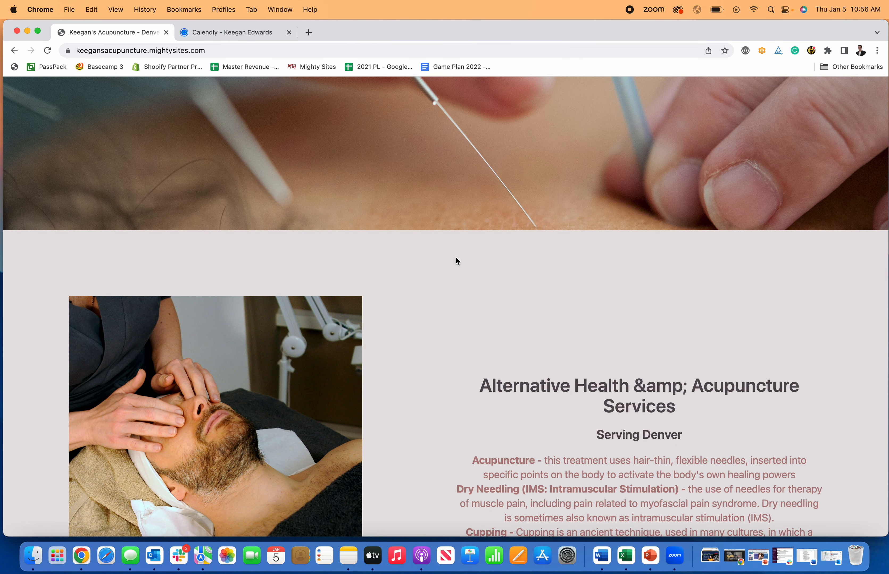
pyautogui.scroll(20, 495, 338)
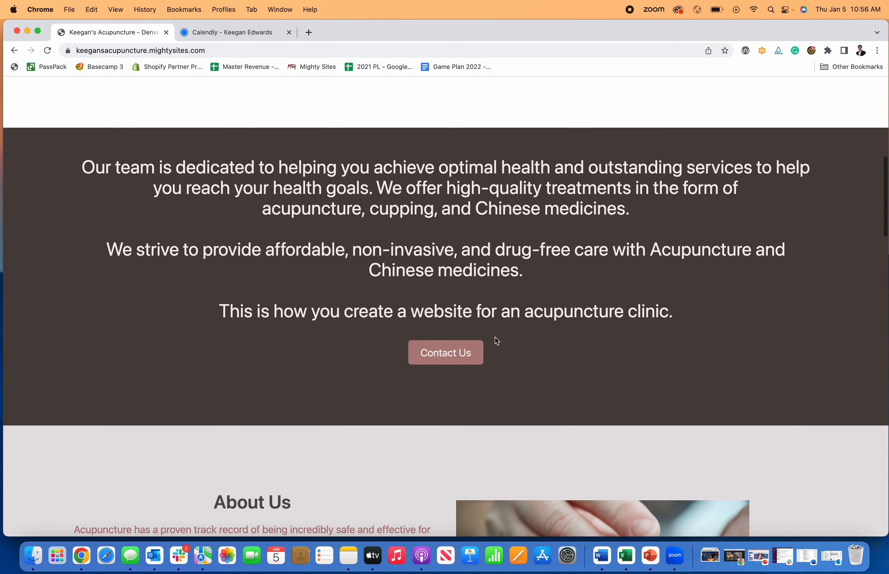
pyautogui.scroll(5, 494, 338)
pyautogui.scroll(3, 495, 338)
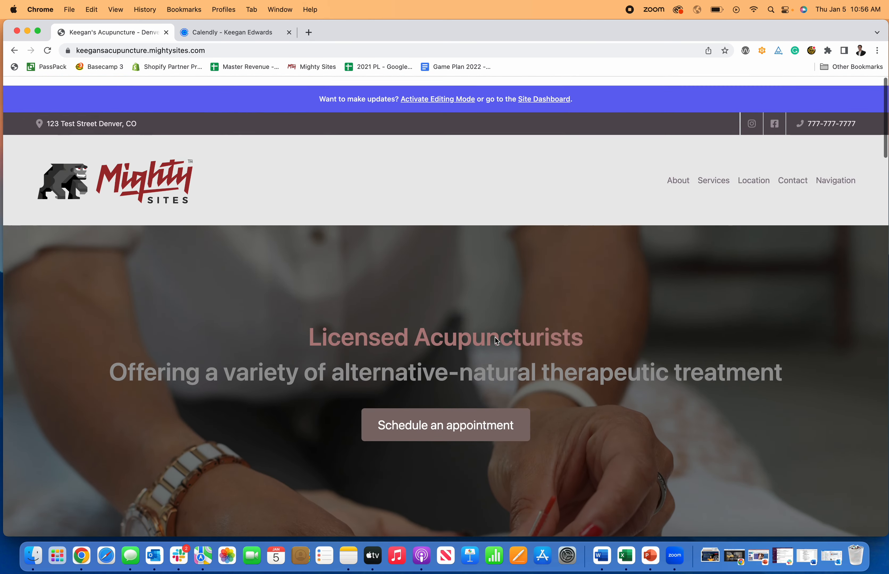